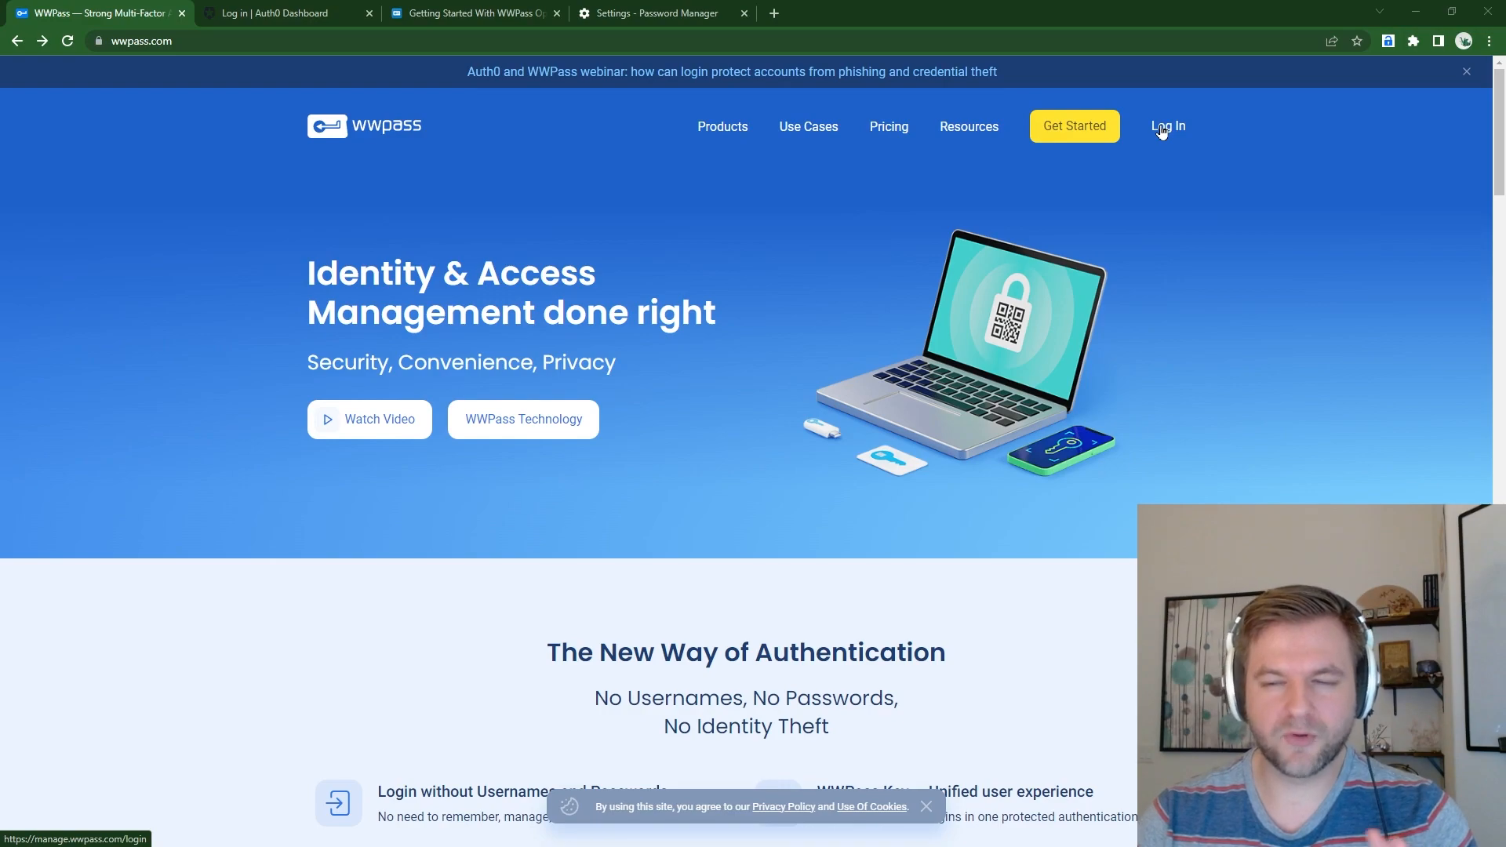
# Open the WWPass login, and sign in to the Auth0 dashboard with the prefilled account email and password
pyautogui.click(1159, 133)
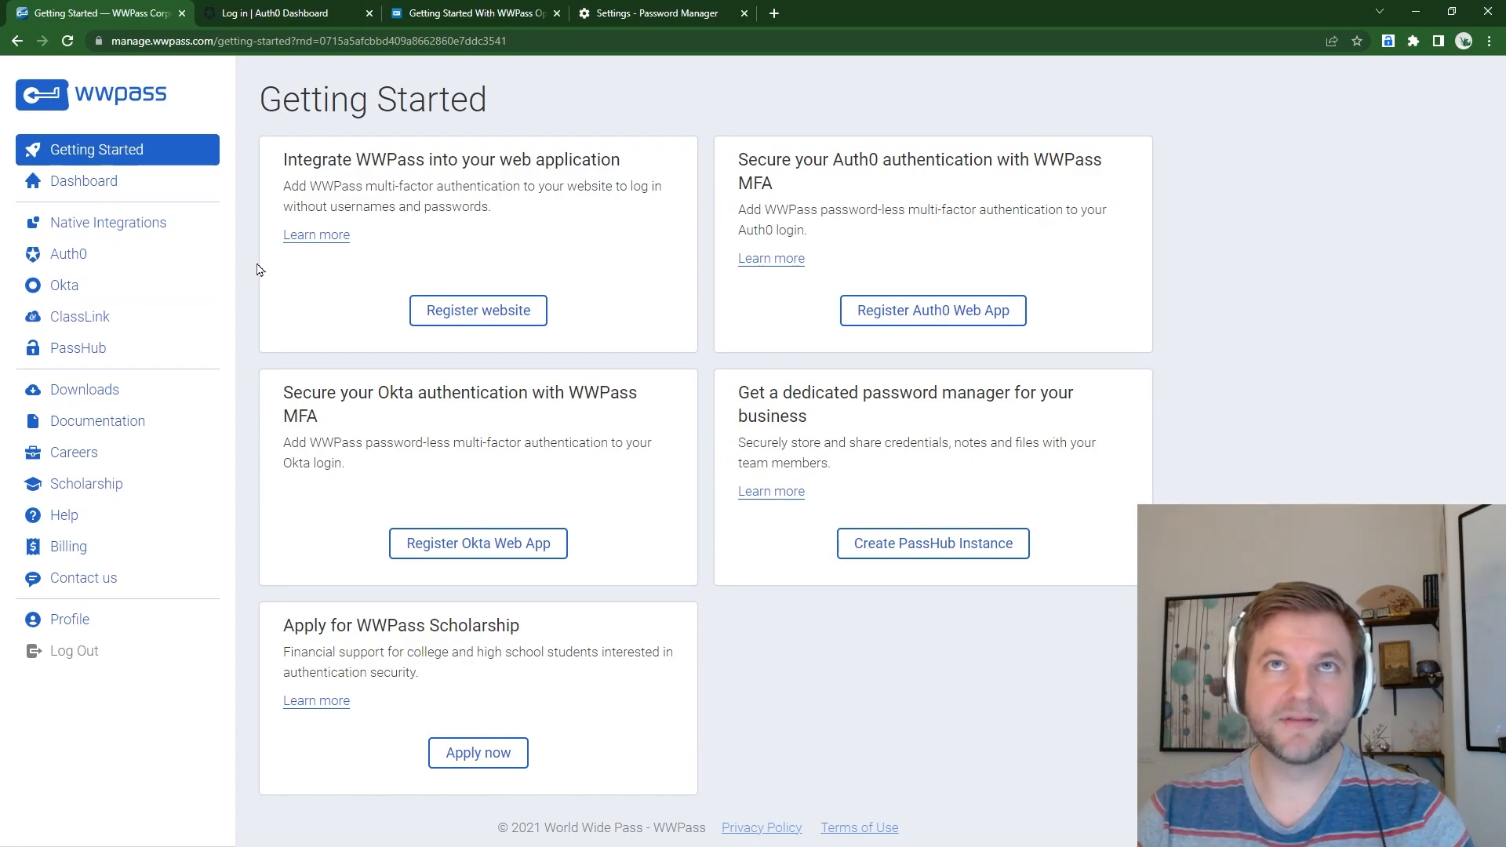
pyautogui.click(282, 17)
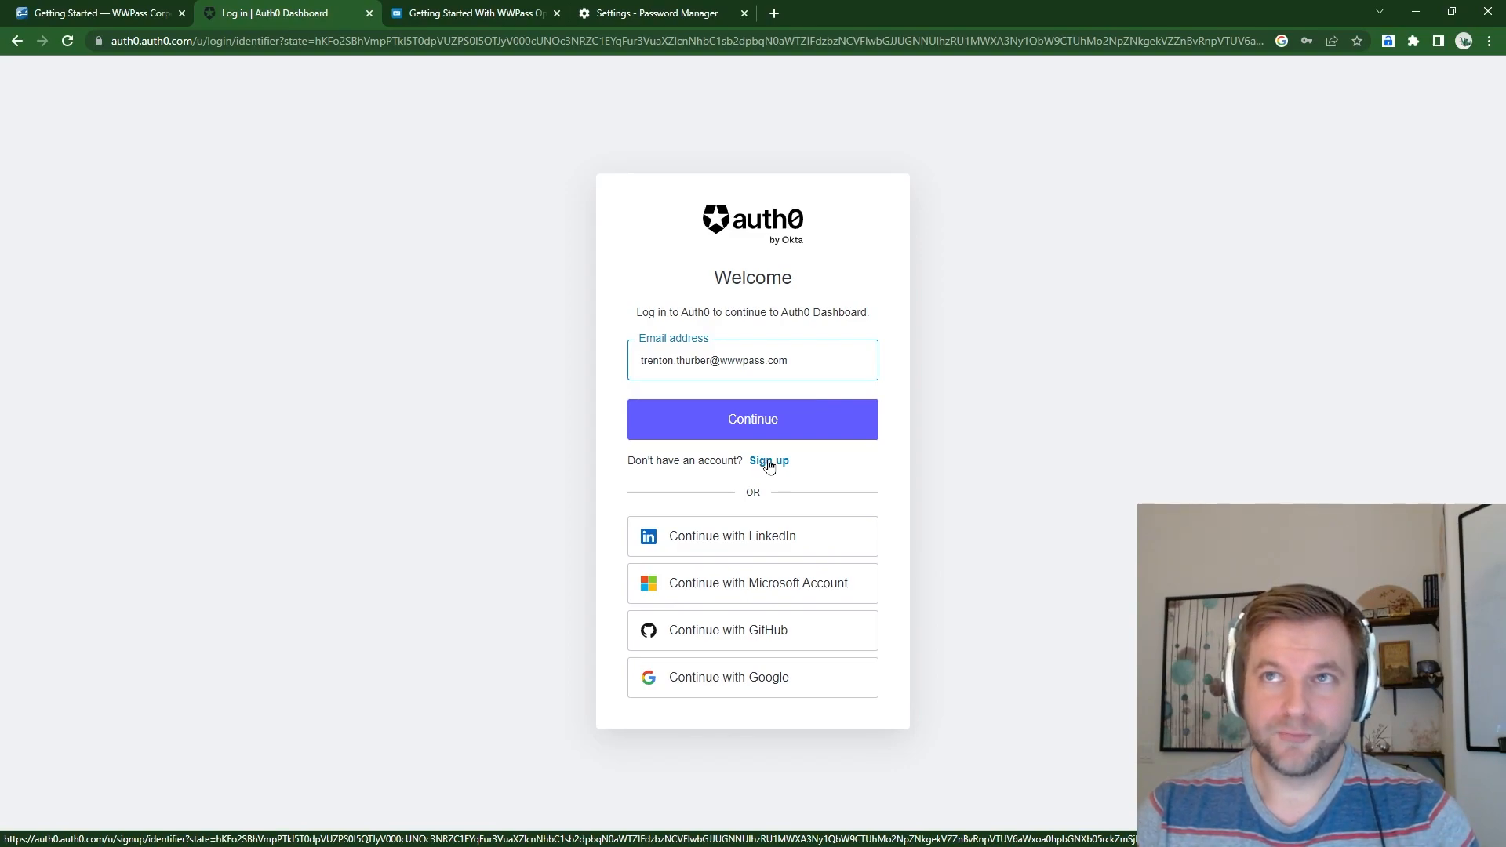
pyautogui.click(790, 425)
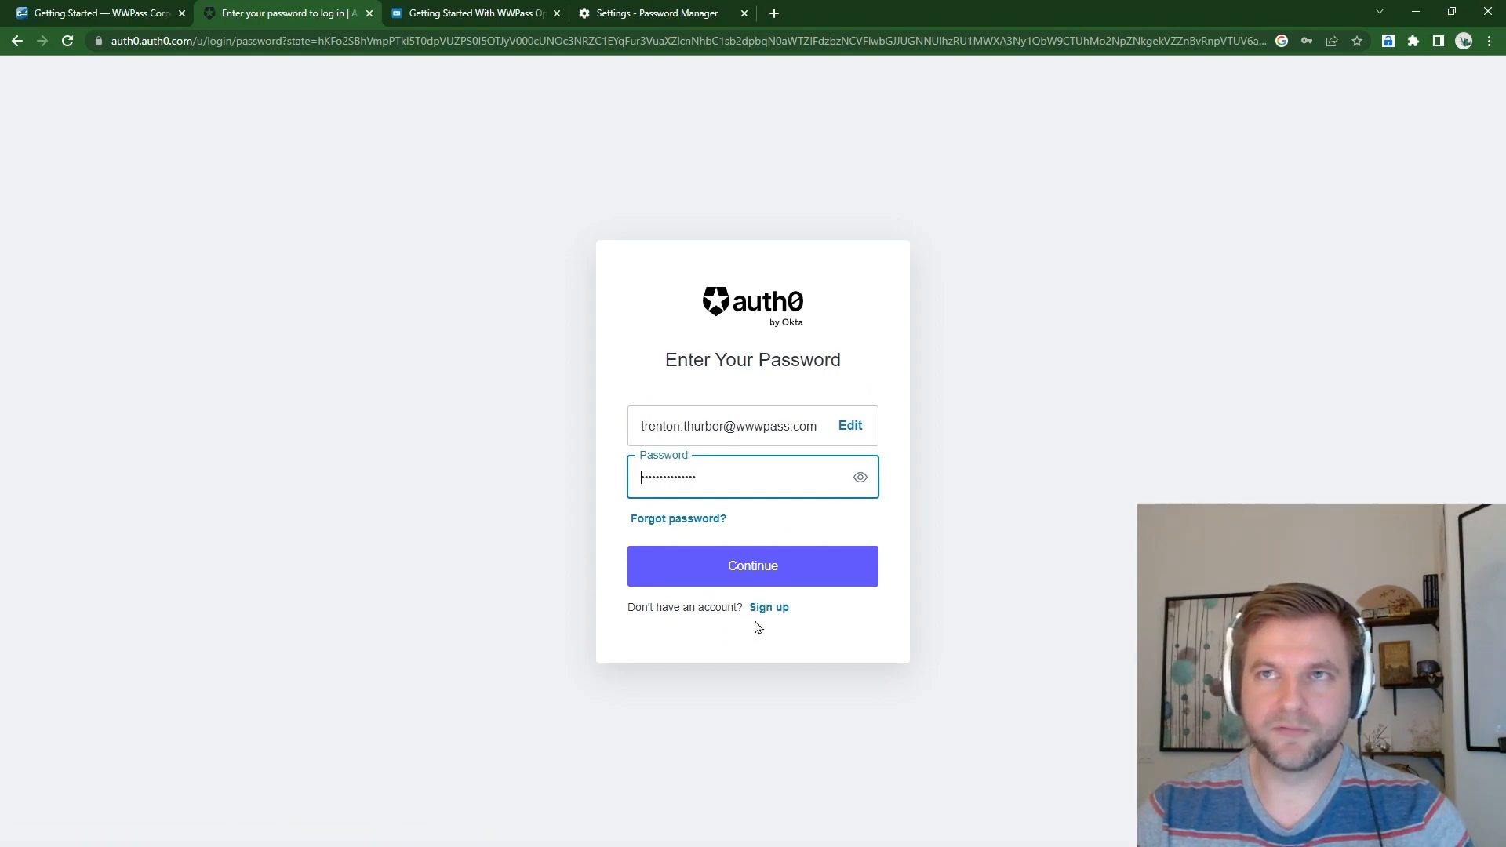
pyautogui.click(772, 567)
pyautogui.click(773, 567)
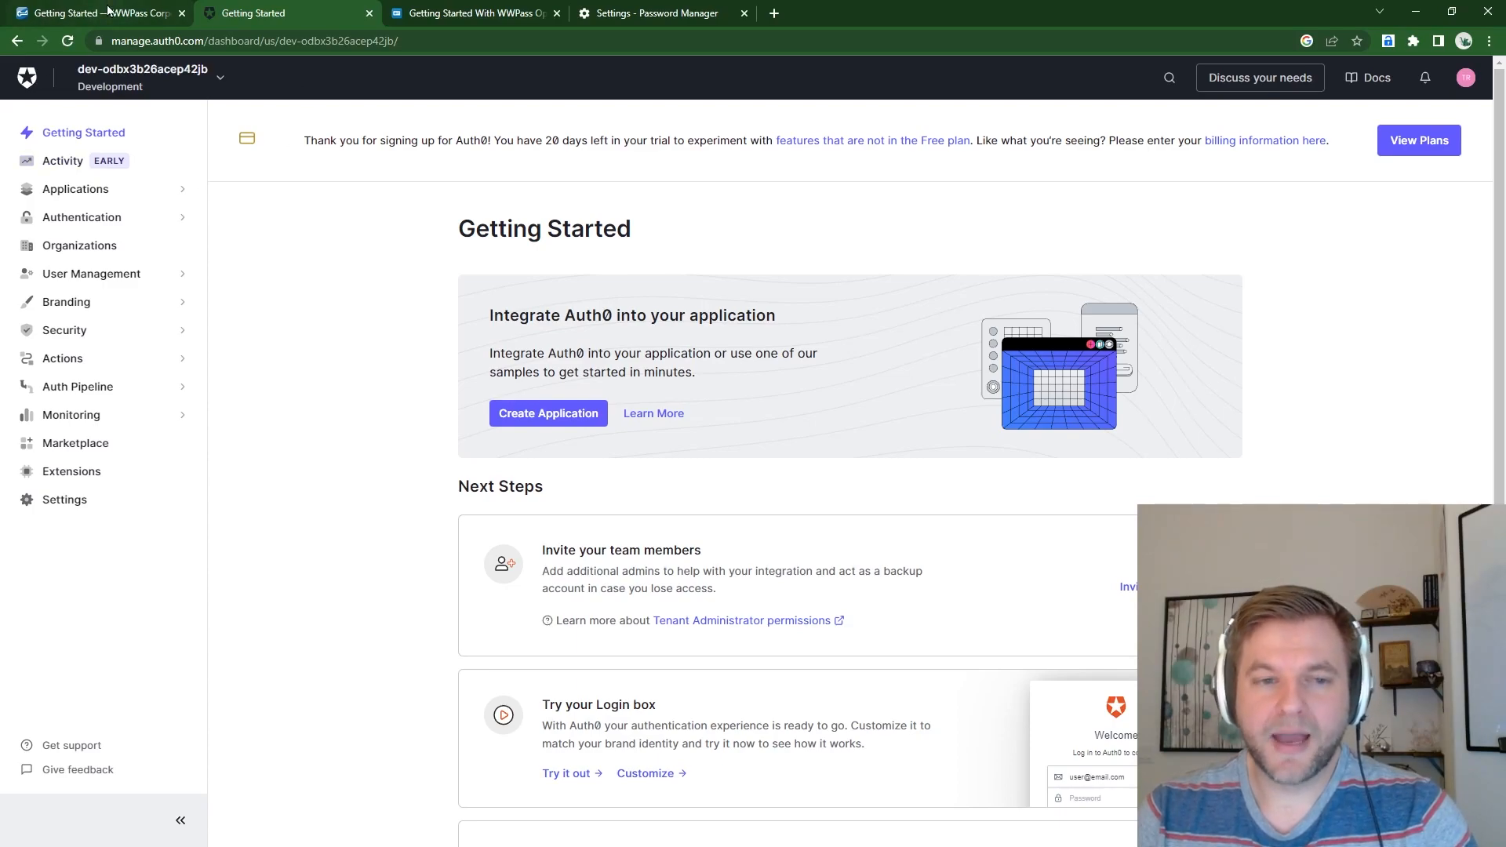
# In WWPass, start registering a new Auth0 web app and set its domain name to auth0.gsnh.us
pyautogui.moveTo(108, 9)
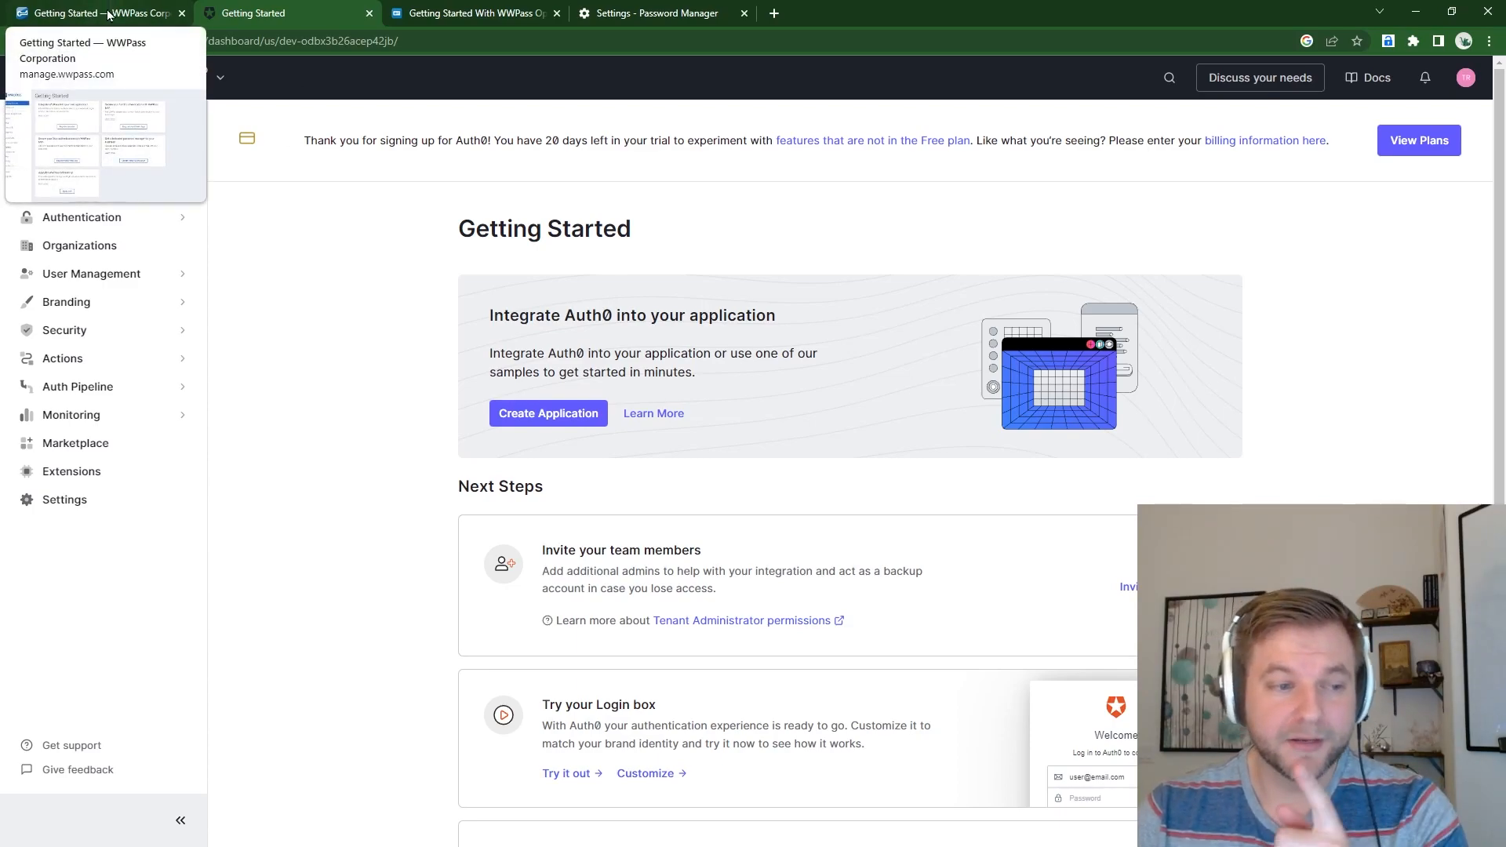
pyautogui.click(108, 12)
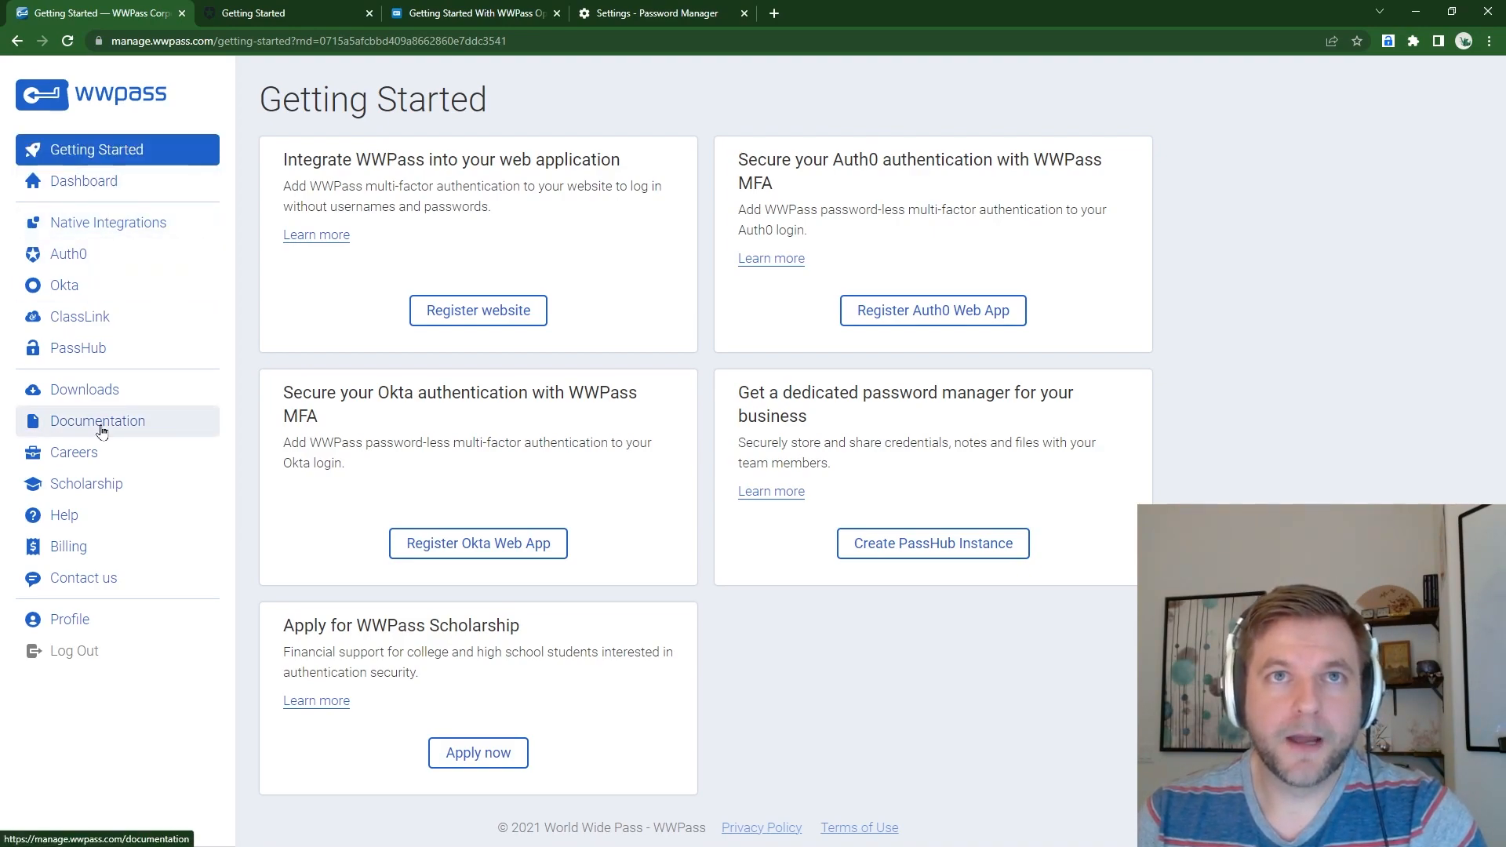
pyautogui.click(71, 259)
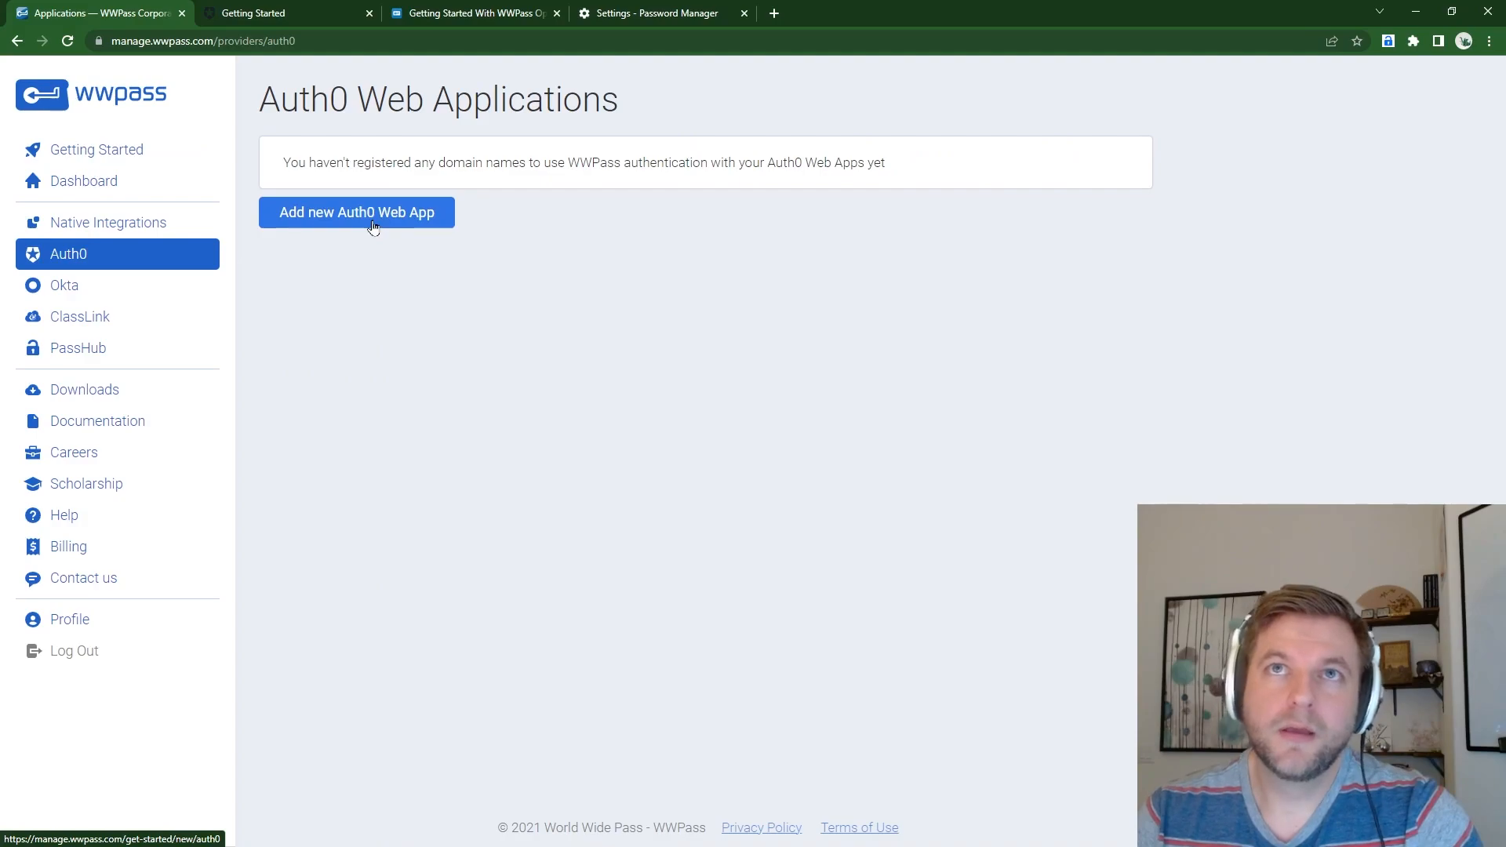
pyautogui.click(382, 219)
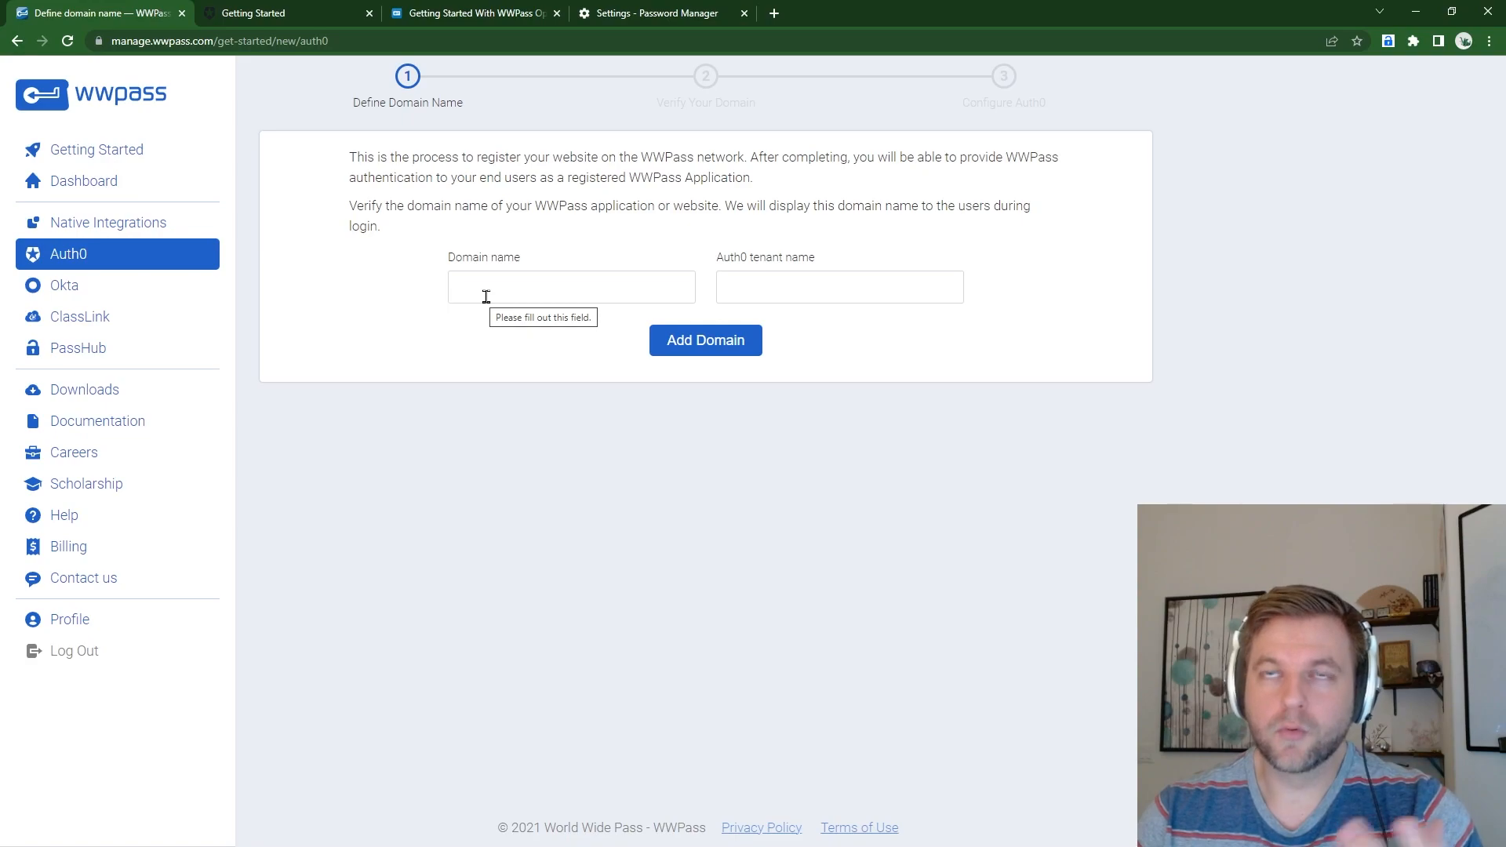
pyautogui.click(494, 296)
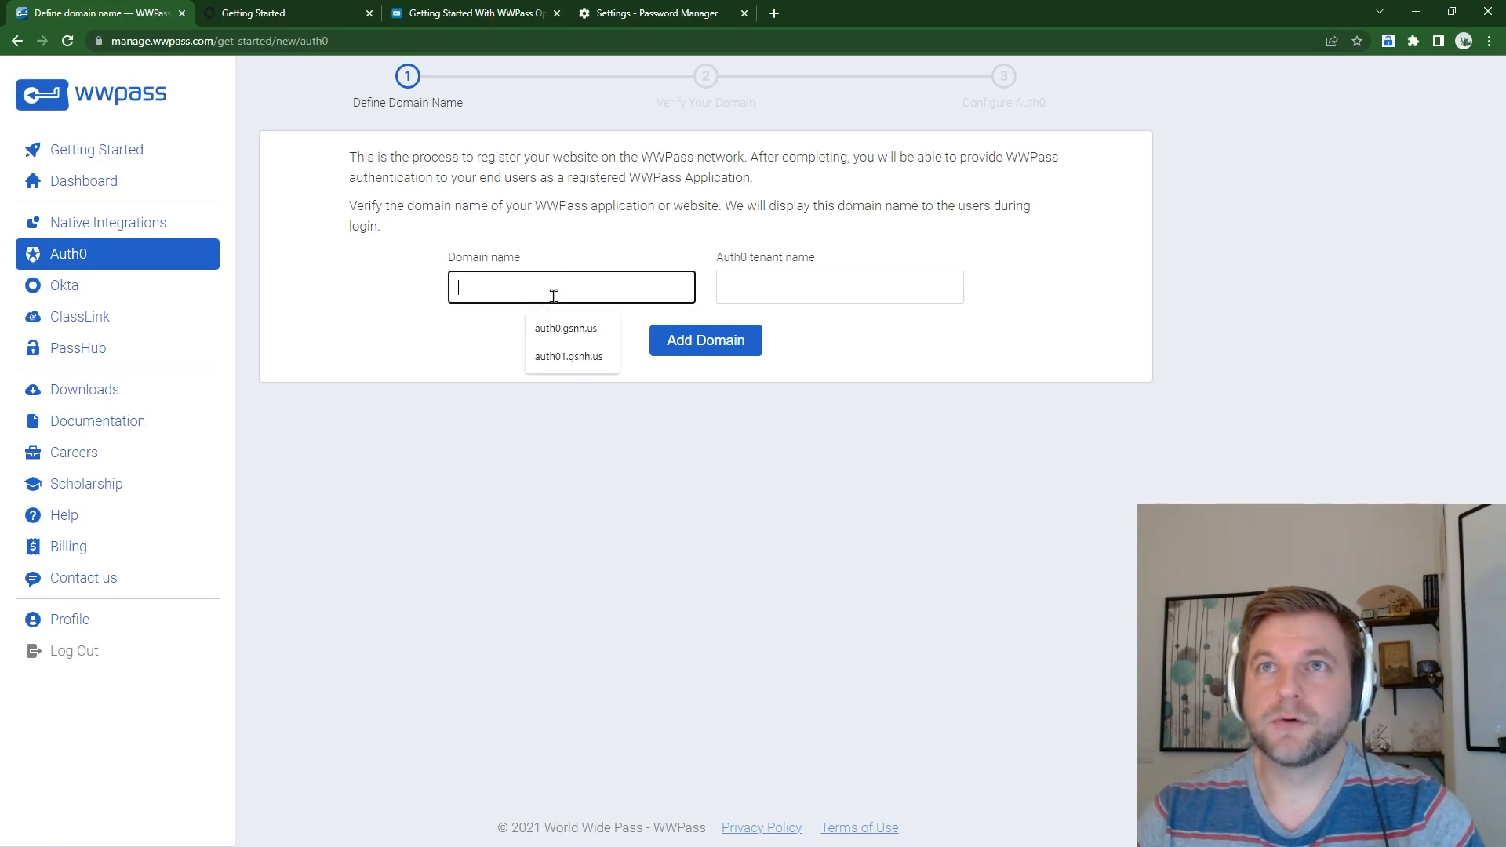
pyautogui.press('Down')
pyautogui.press('Return')
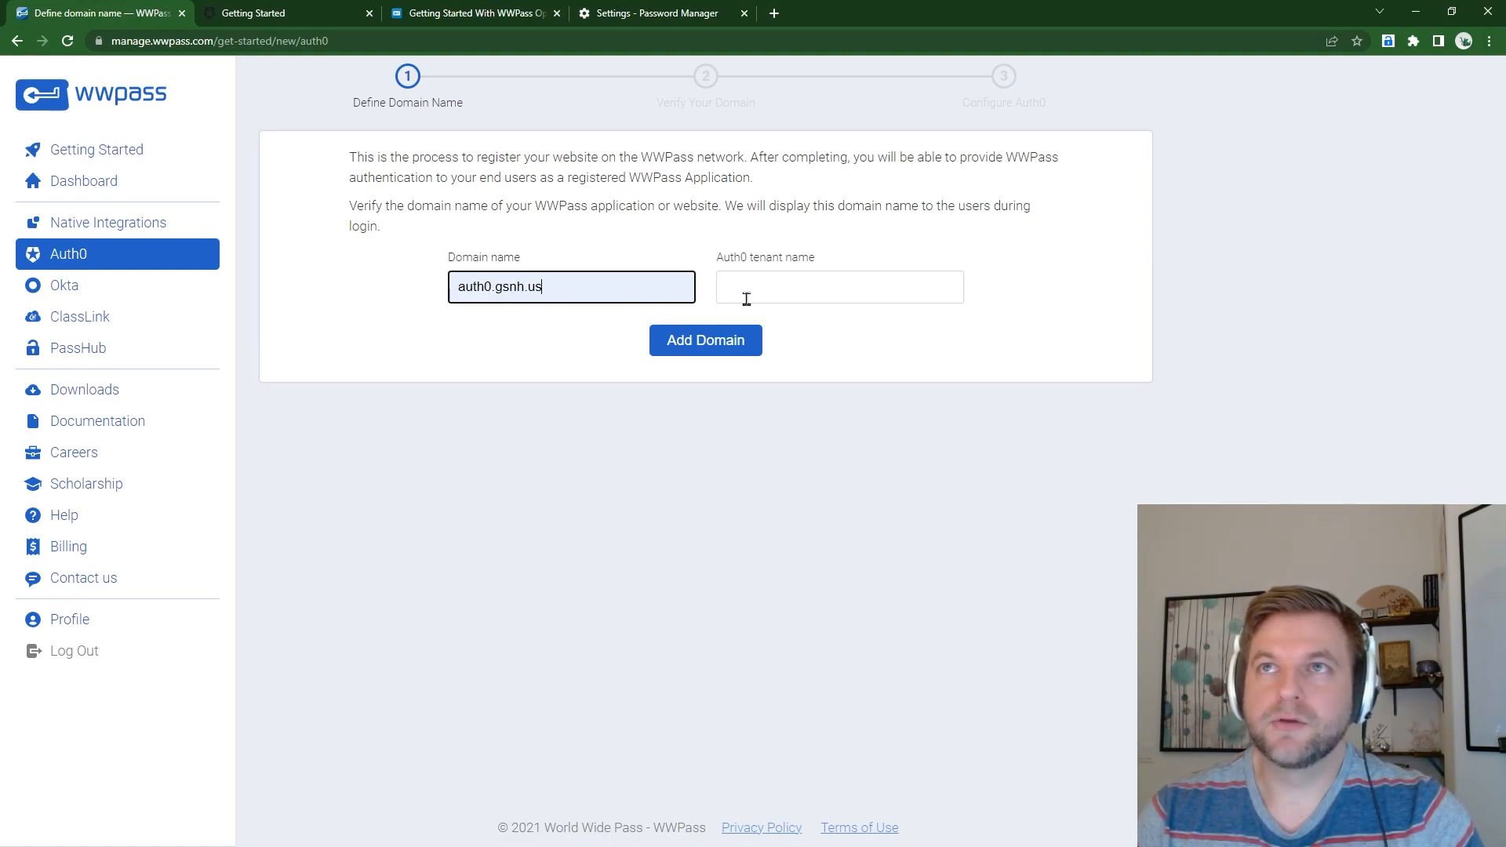
# Copy the tenant name dev-odbx3b26acep42jb from Auth0 into the WWPass registration's Auth0 tenant name and add the domain
pyautogui.click(275, 11)
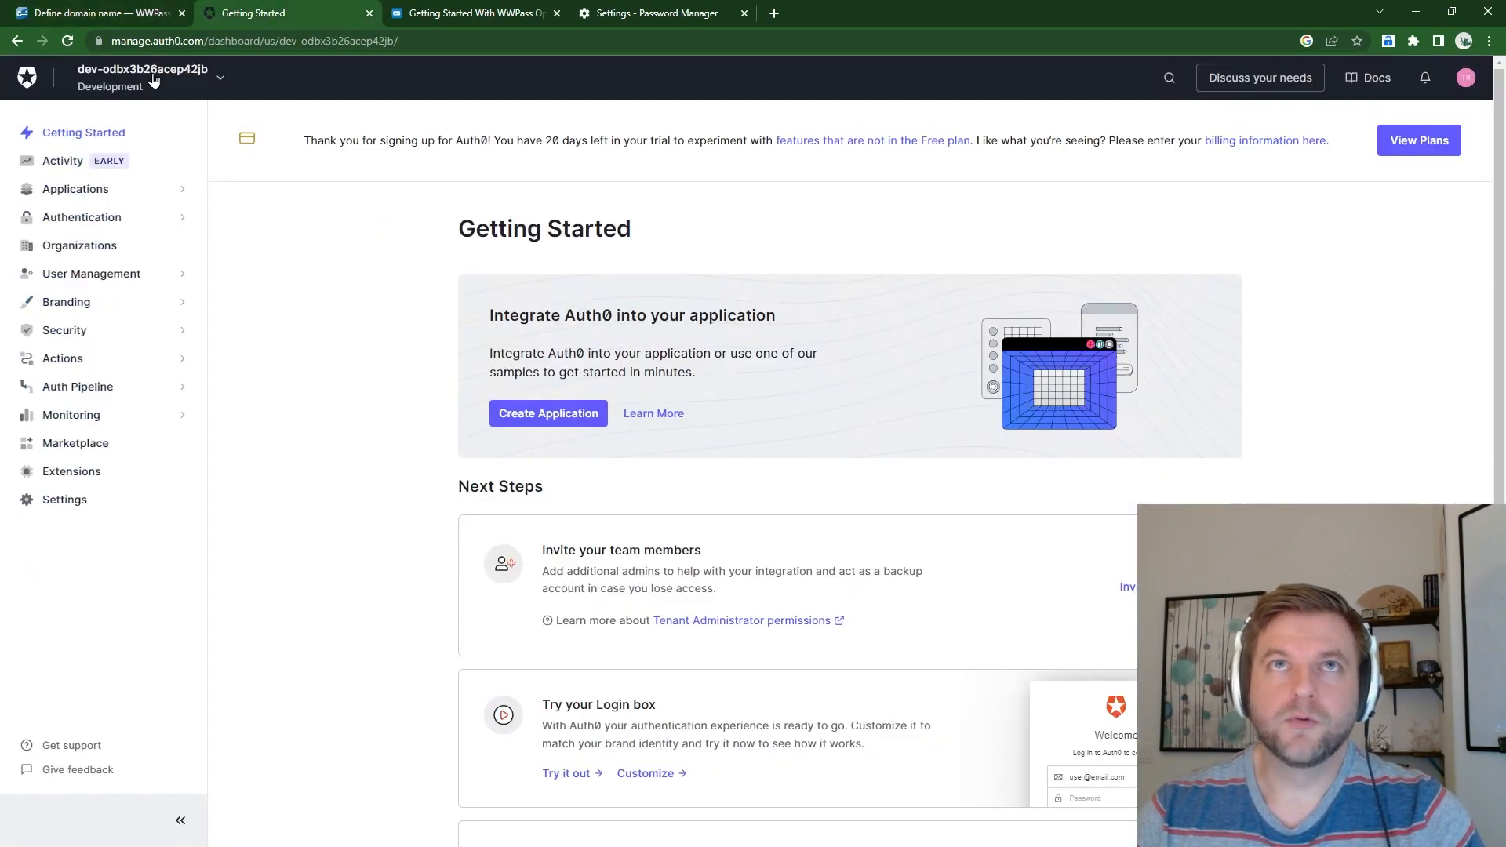
pyautogui.click(152, 82)
pyautogui.moveTo(219, 127); pyautogui.dragTo(85, 121)
pyautogui.hotkey('ctrl', 'c')
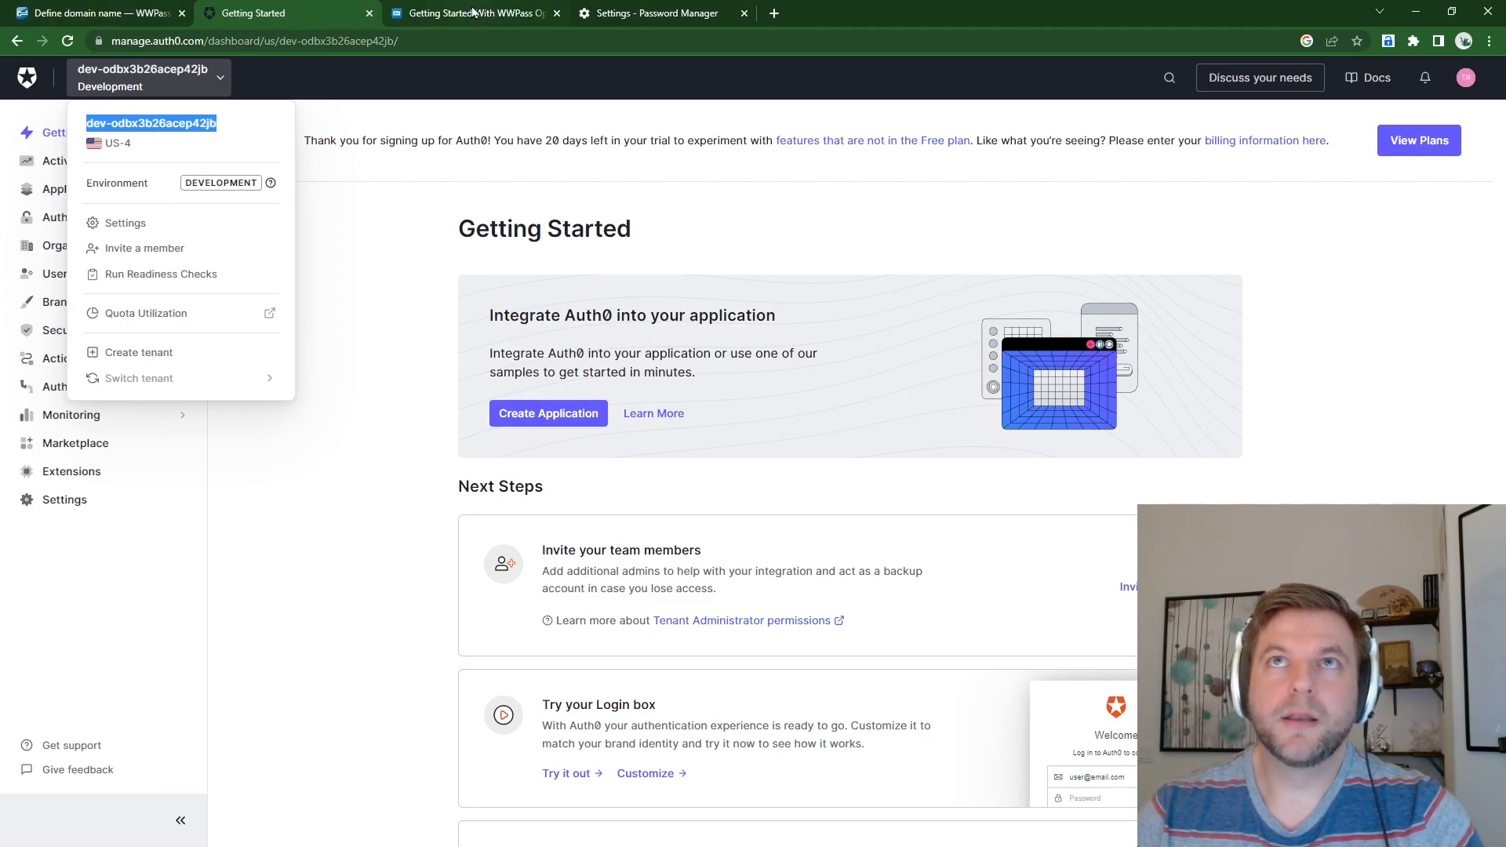
pyautogui.click(73, 19)
pyautogui.click(784, 296)
pyautogui.hotkey('ctrl', 'v')
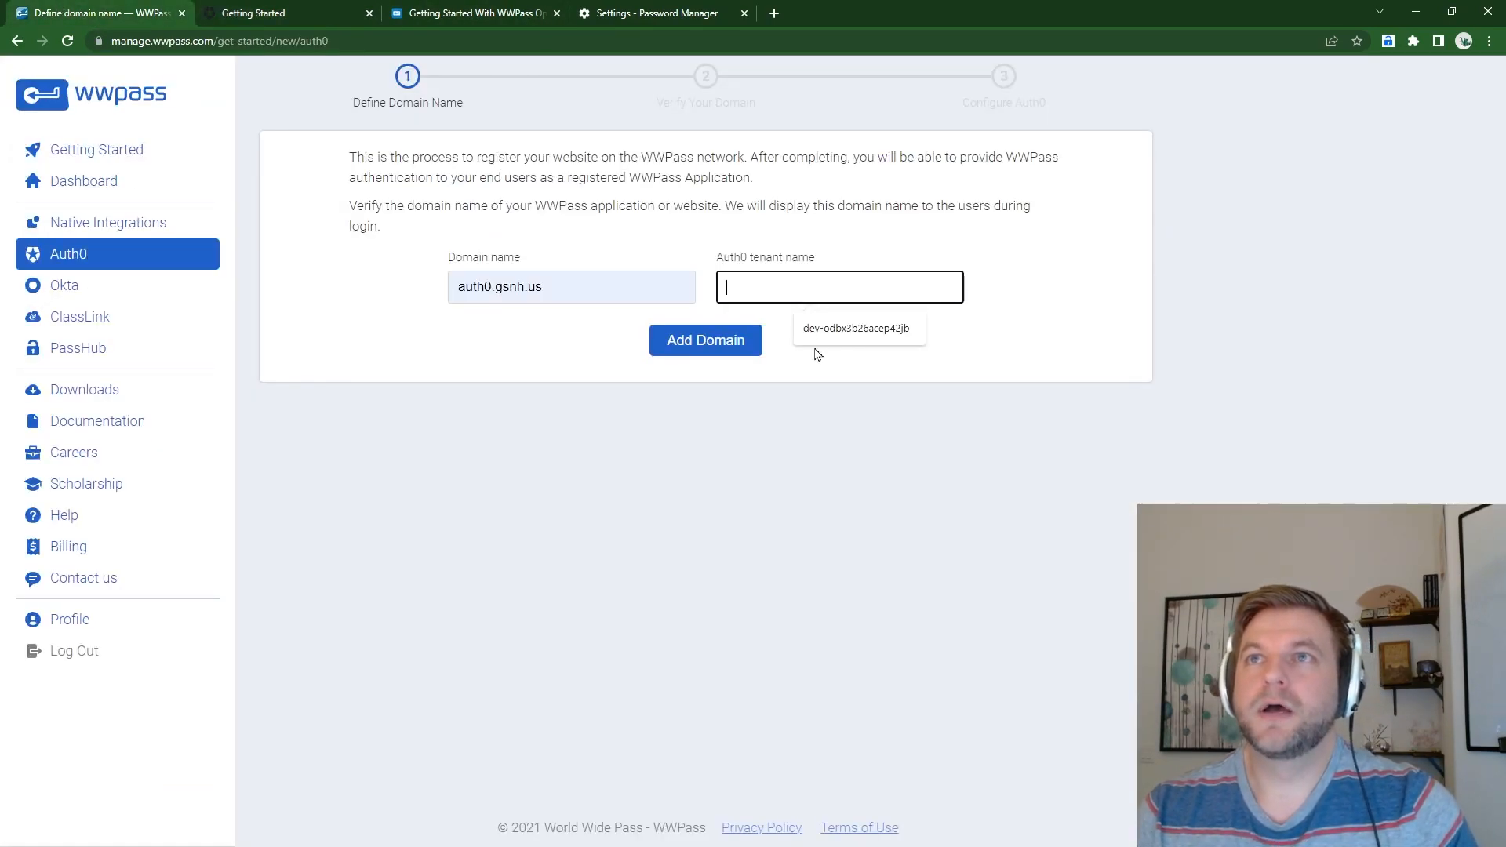
pyautogui.click(716, 348)
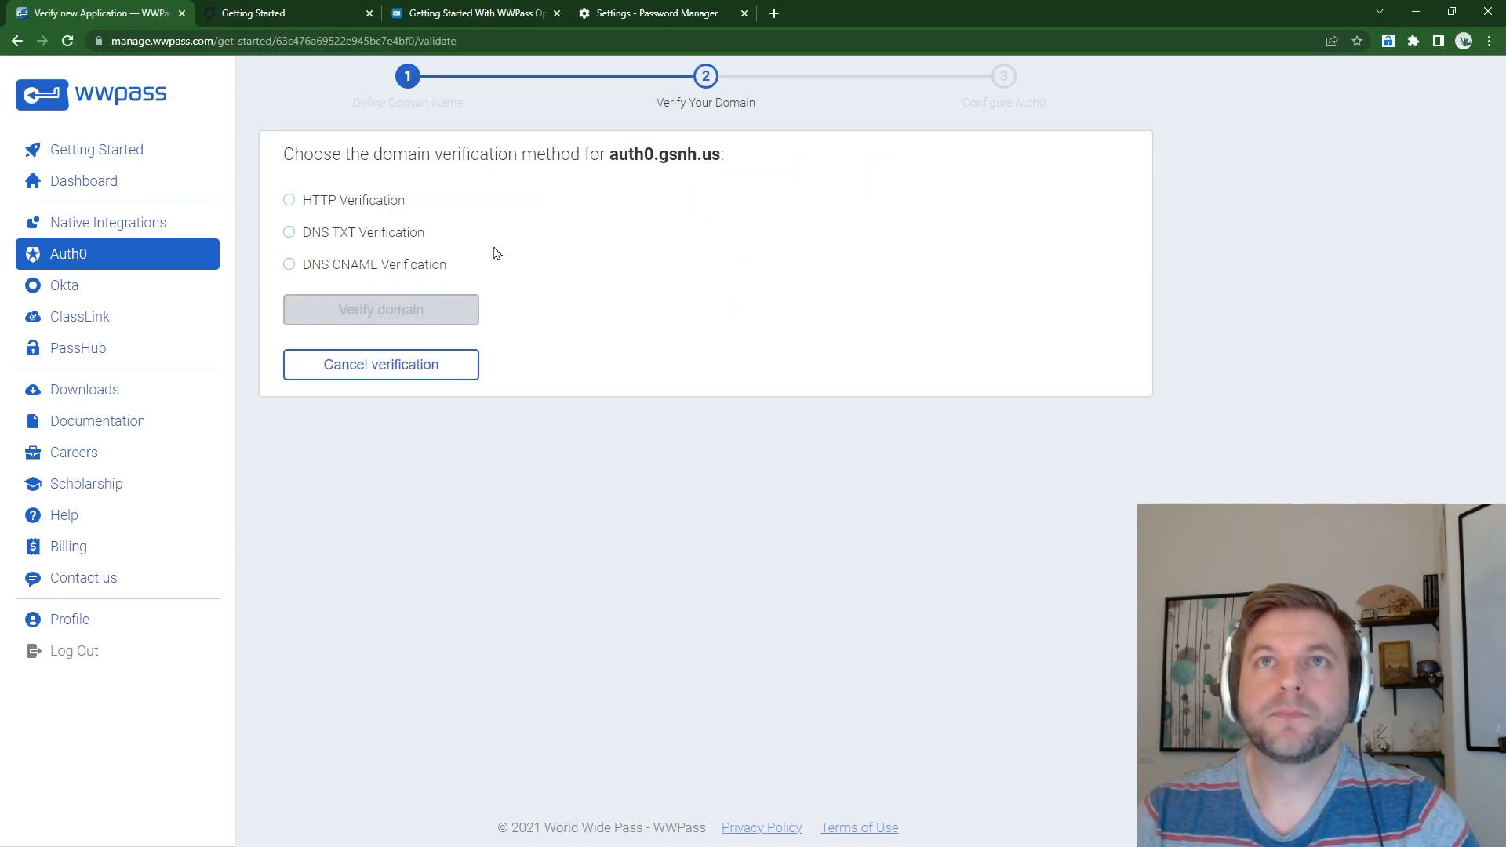
# Choose HTTP Verification as the verification method for auth0.gsnh.us and verify the domain
pyautogui.click(290, 201)
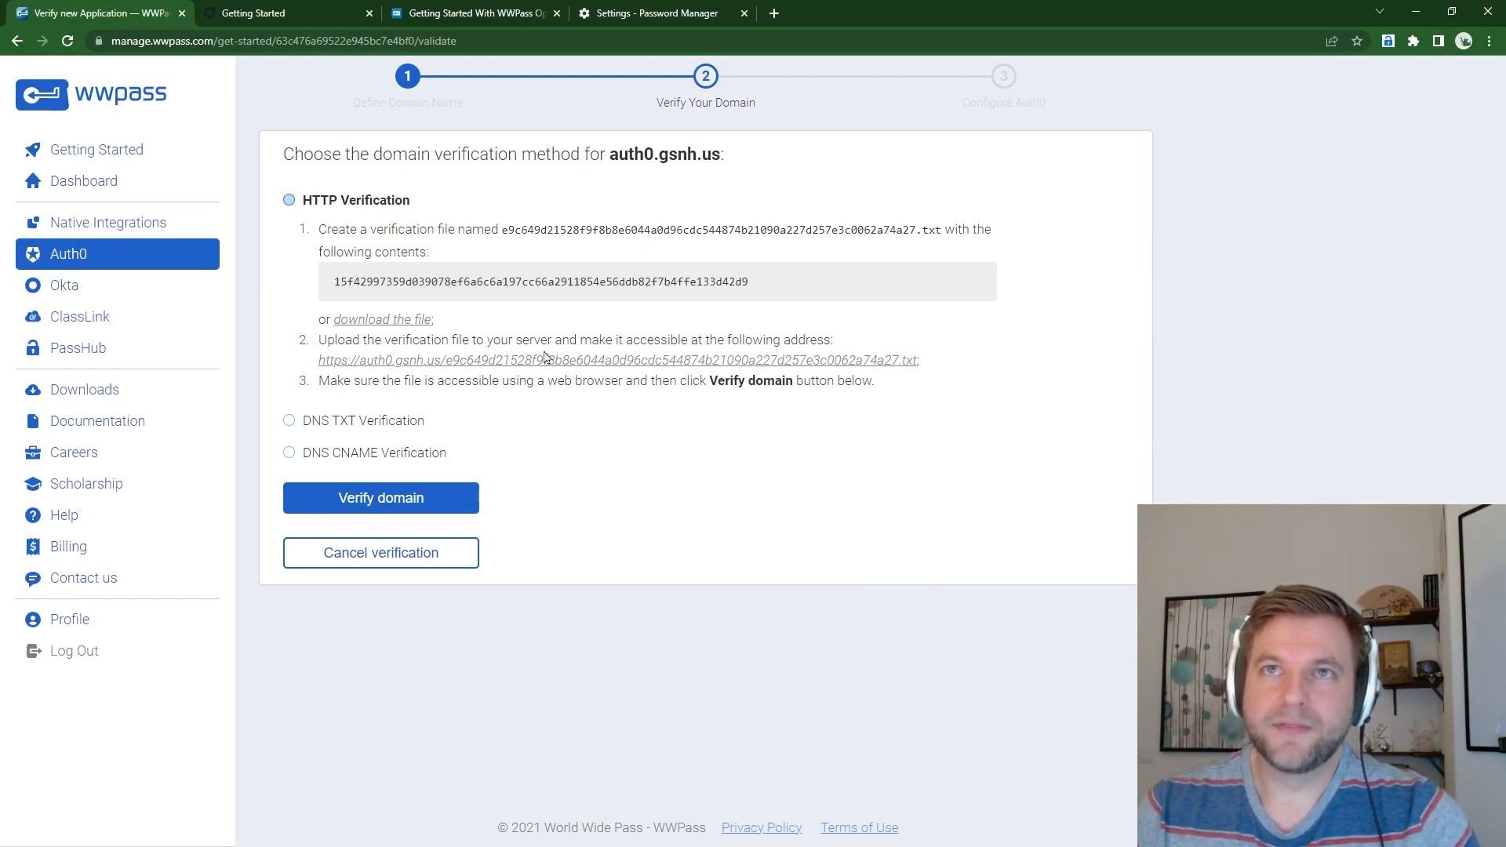
pyautogui.moveTo(922, 361)
pyautogui.mouseDown()
pyautogui.moveTo(317, 367)
pyautogui.moveTo(925, 368)
pyautogui.mouseUp()
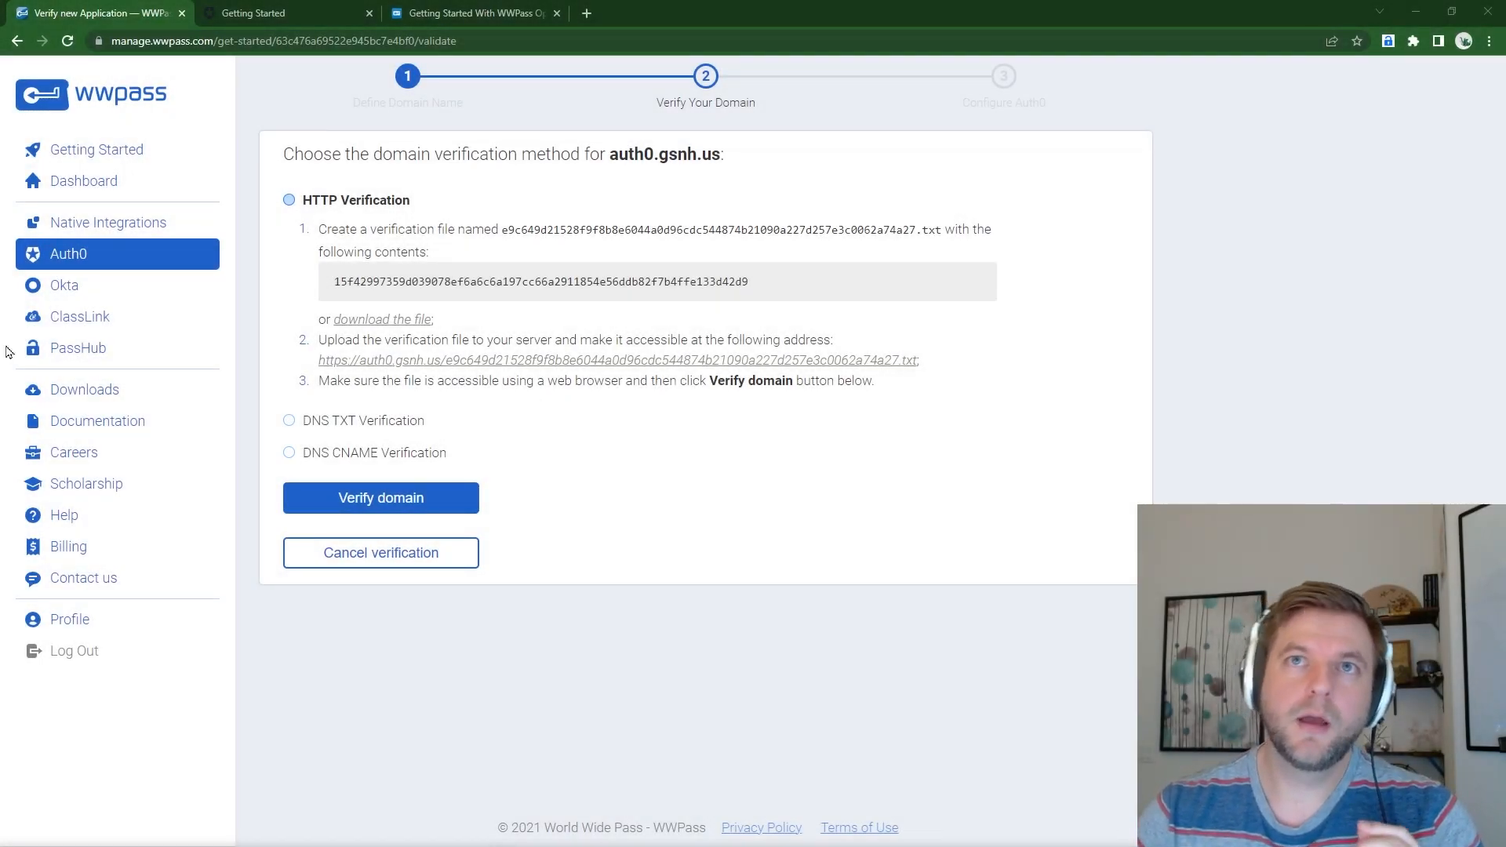
pyautogui.moveTo(319, 343)
pyautogui.mouseDown()
pyautogui.moveTo(530, 343)
pyautogui.moveTo(321, 339)
pyautogui.mouseUp()
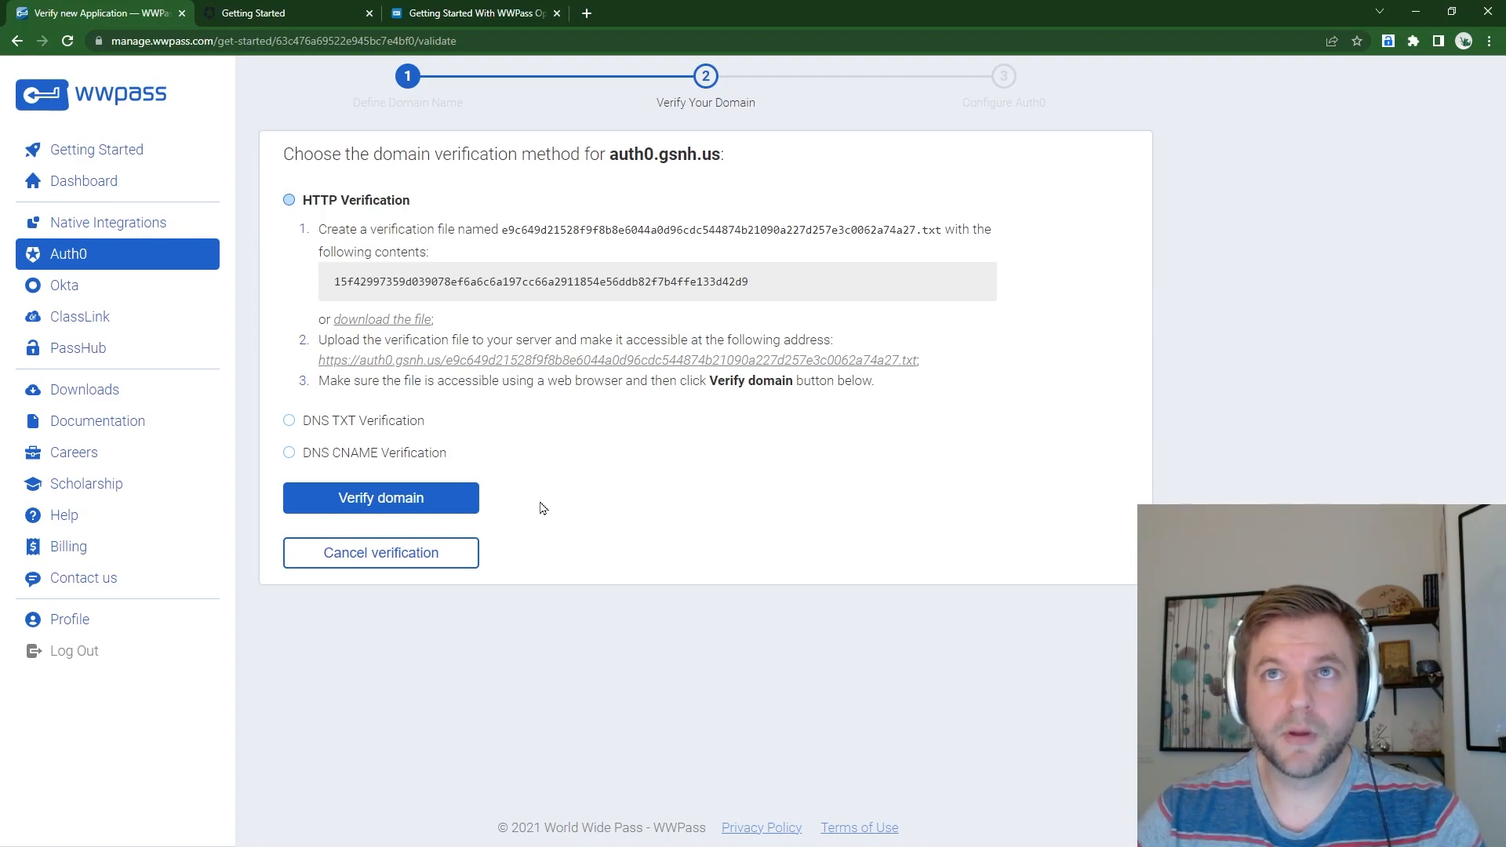
pyautogui.click(432, 509)
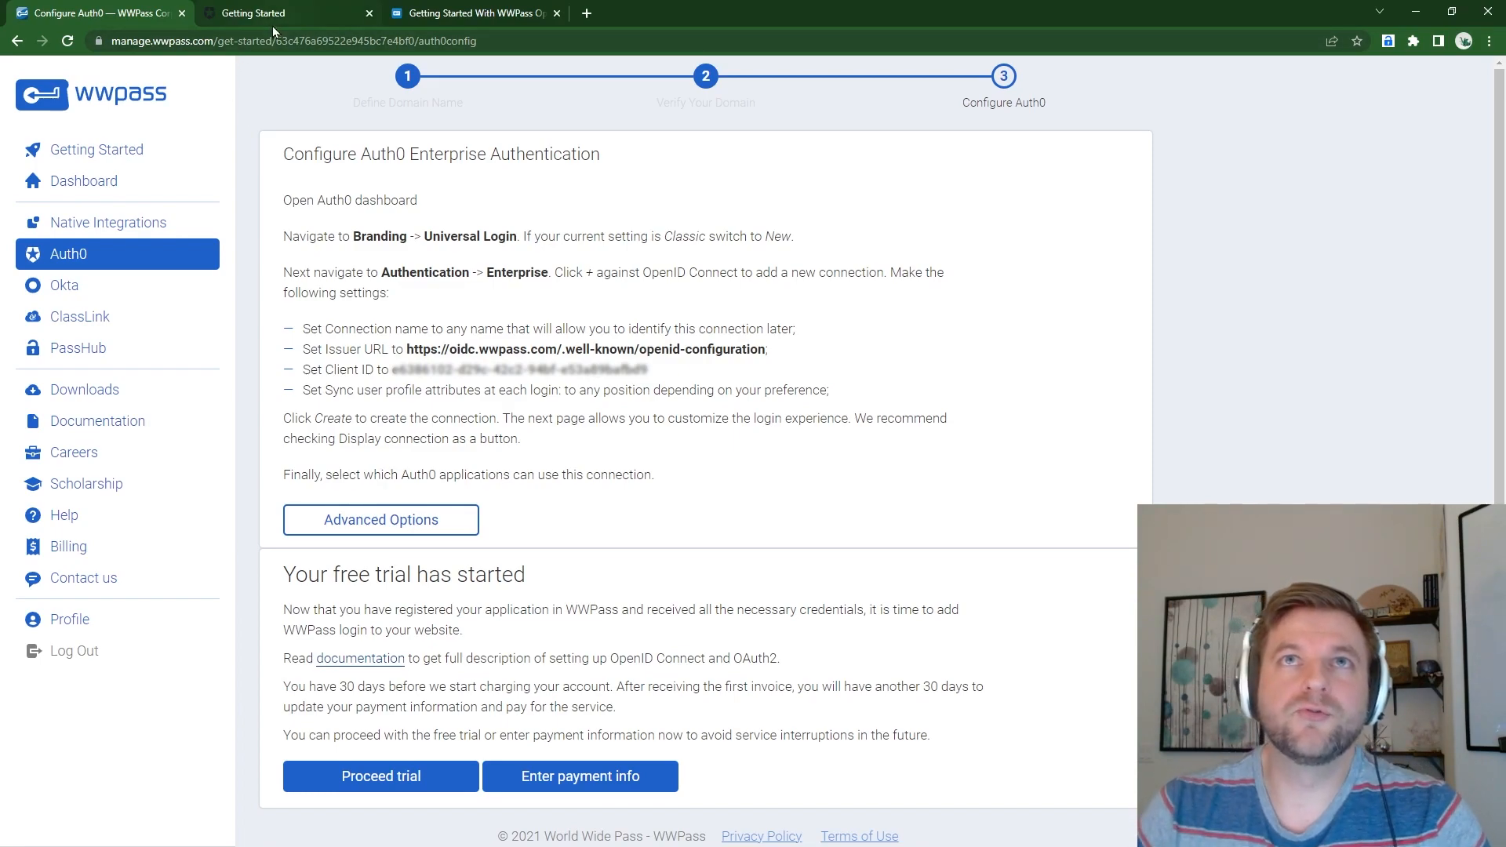
# In Auth0, start a new OpenID Connect enterprise connection and name it WWPass
pyautogui.moveTo(271, 21)
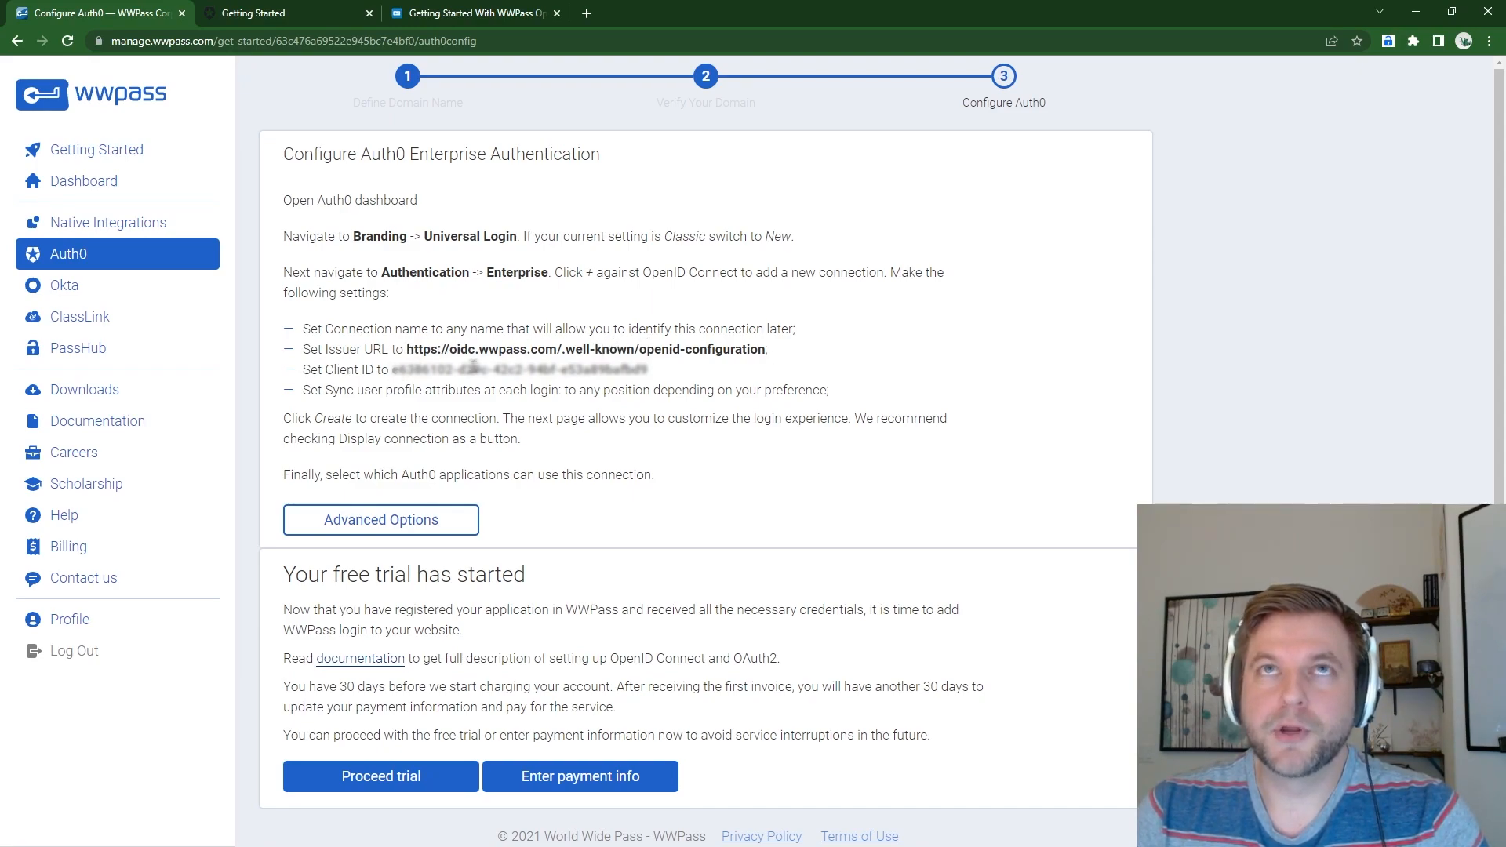
pyautogui.click(284, 14)
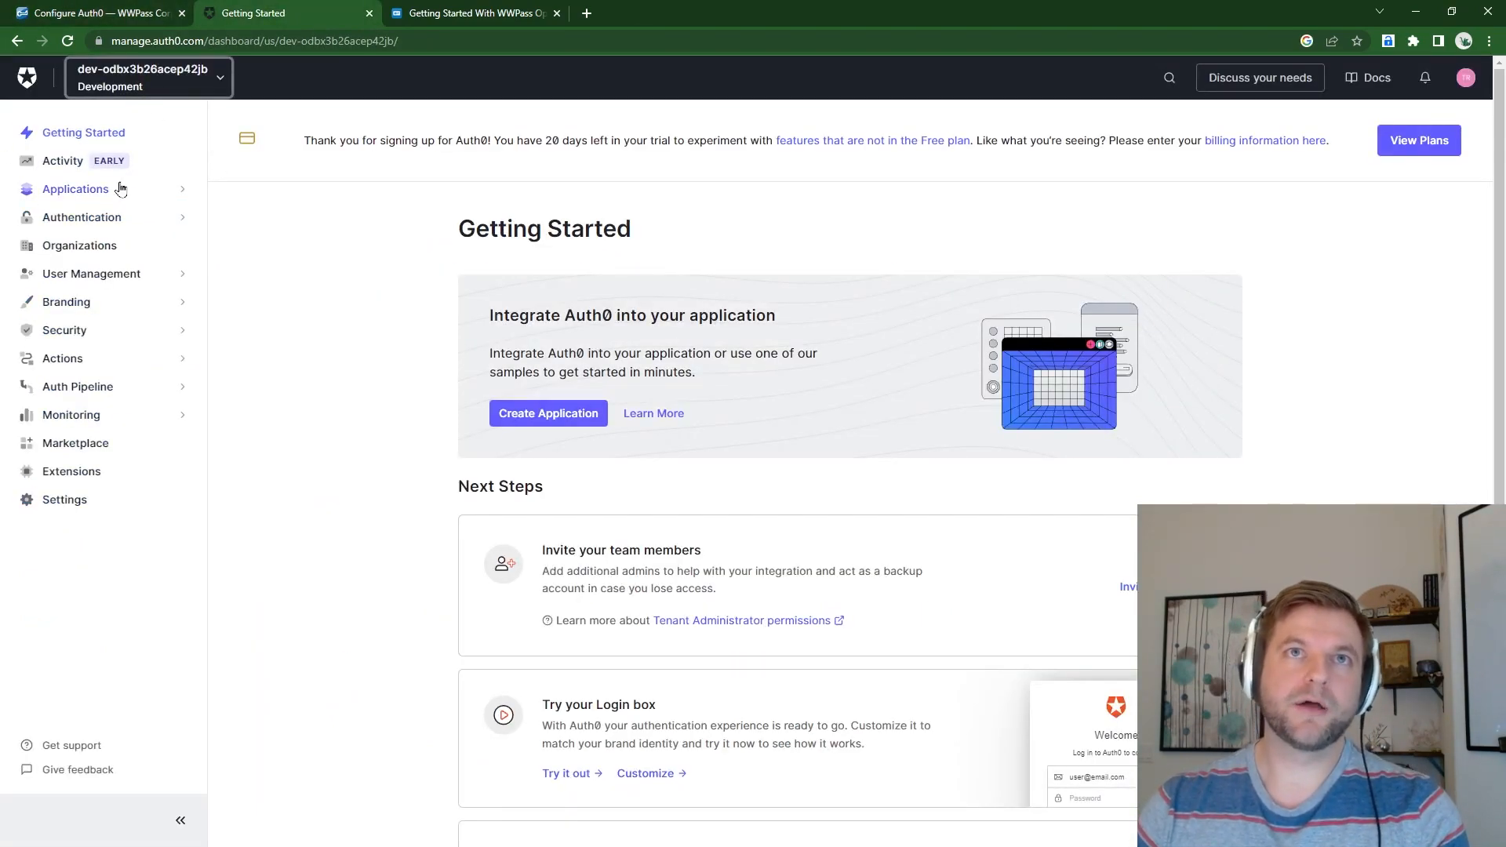
pyautogui.click(100, 222)
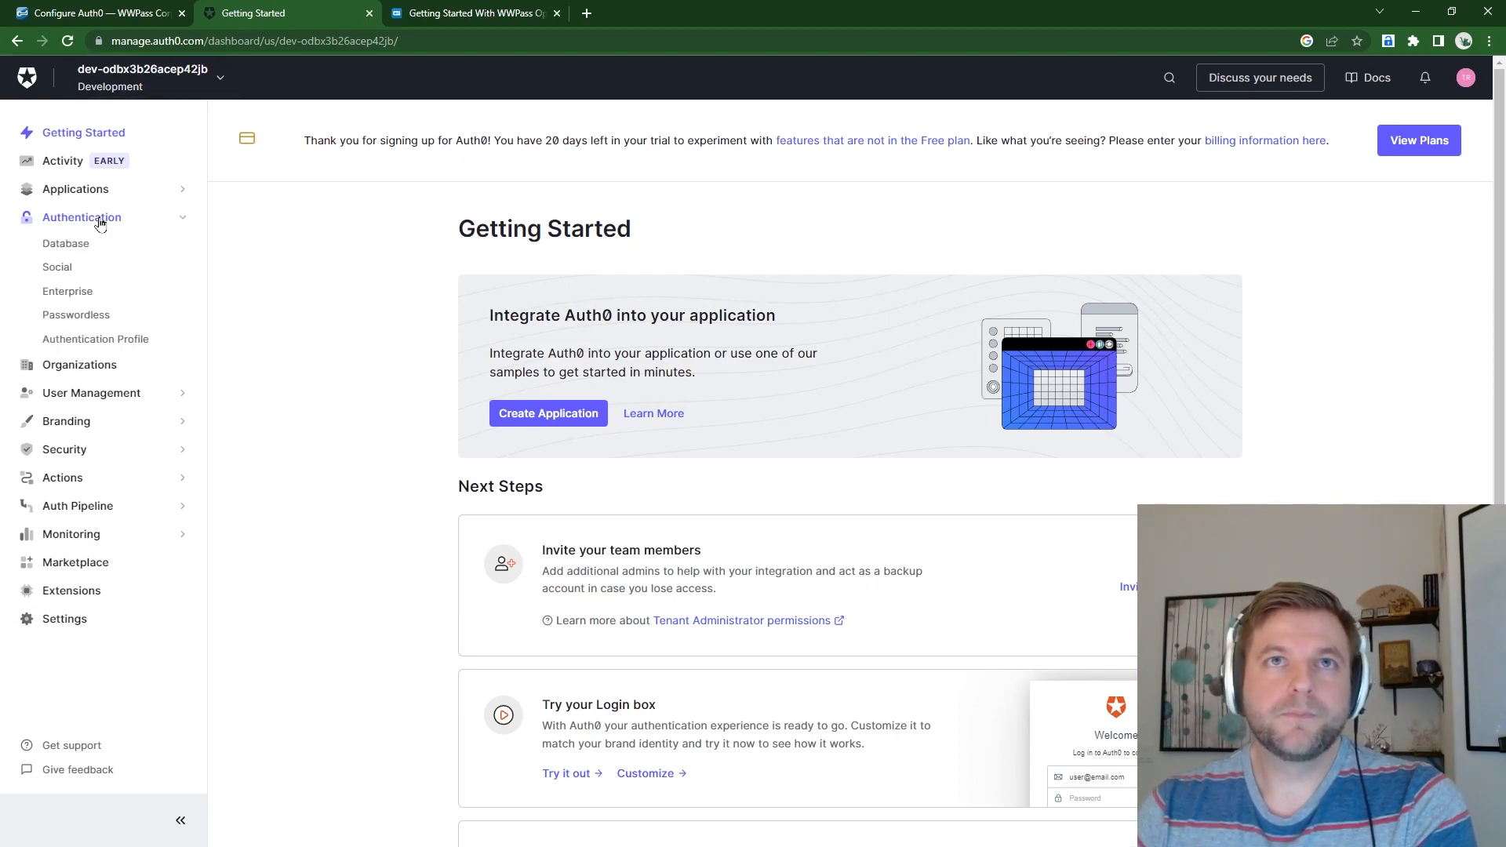
pyautogui.click(75, 296)
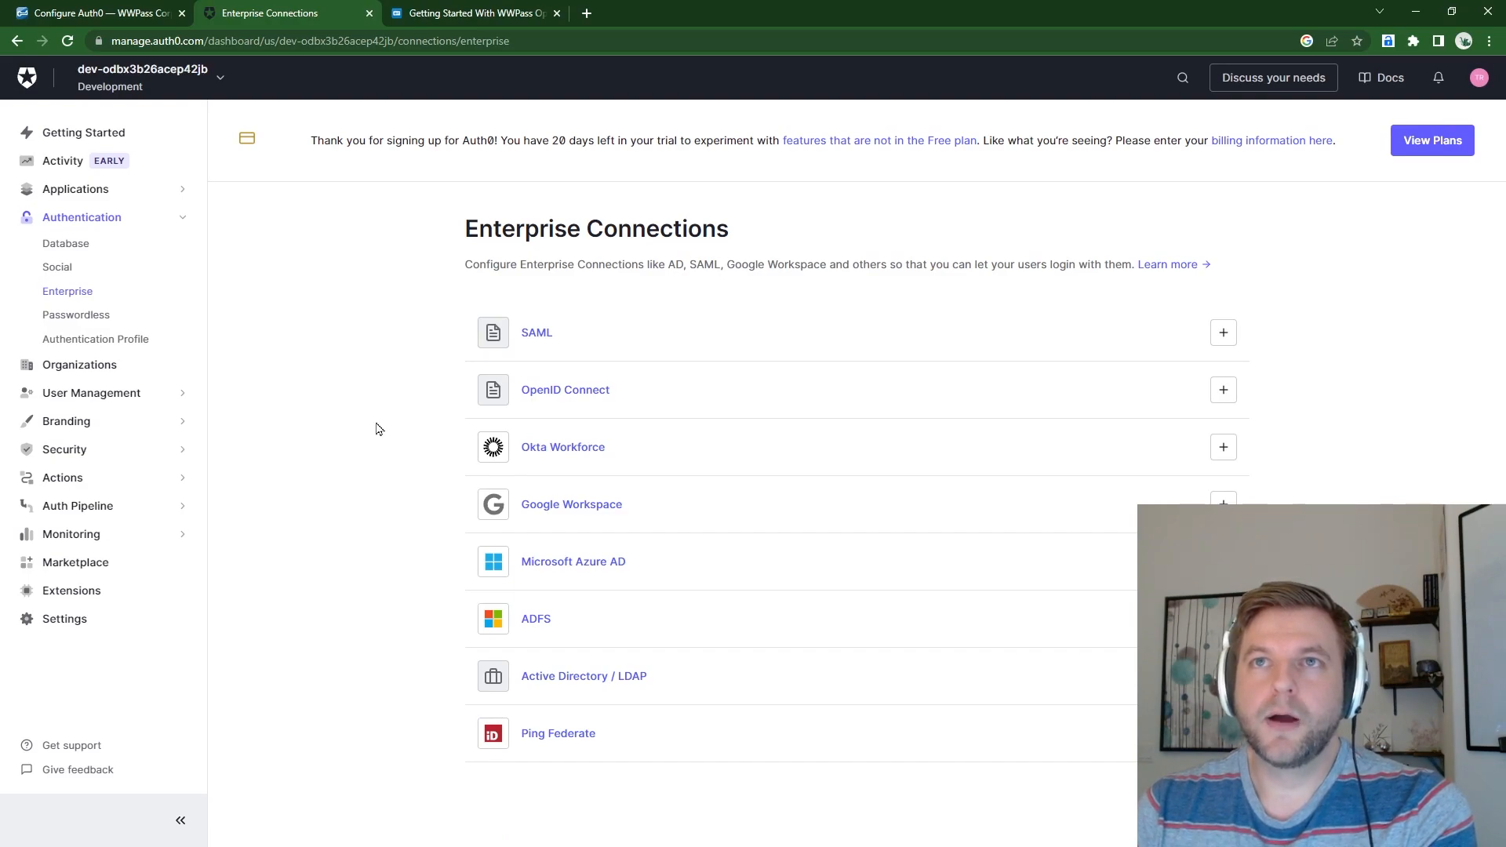
pyautogui.click(1224, 389)
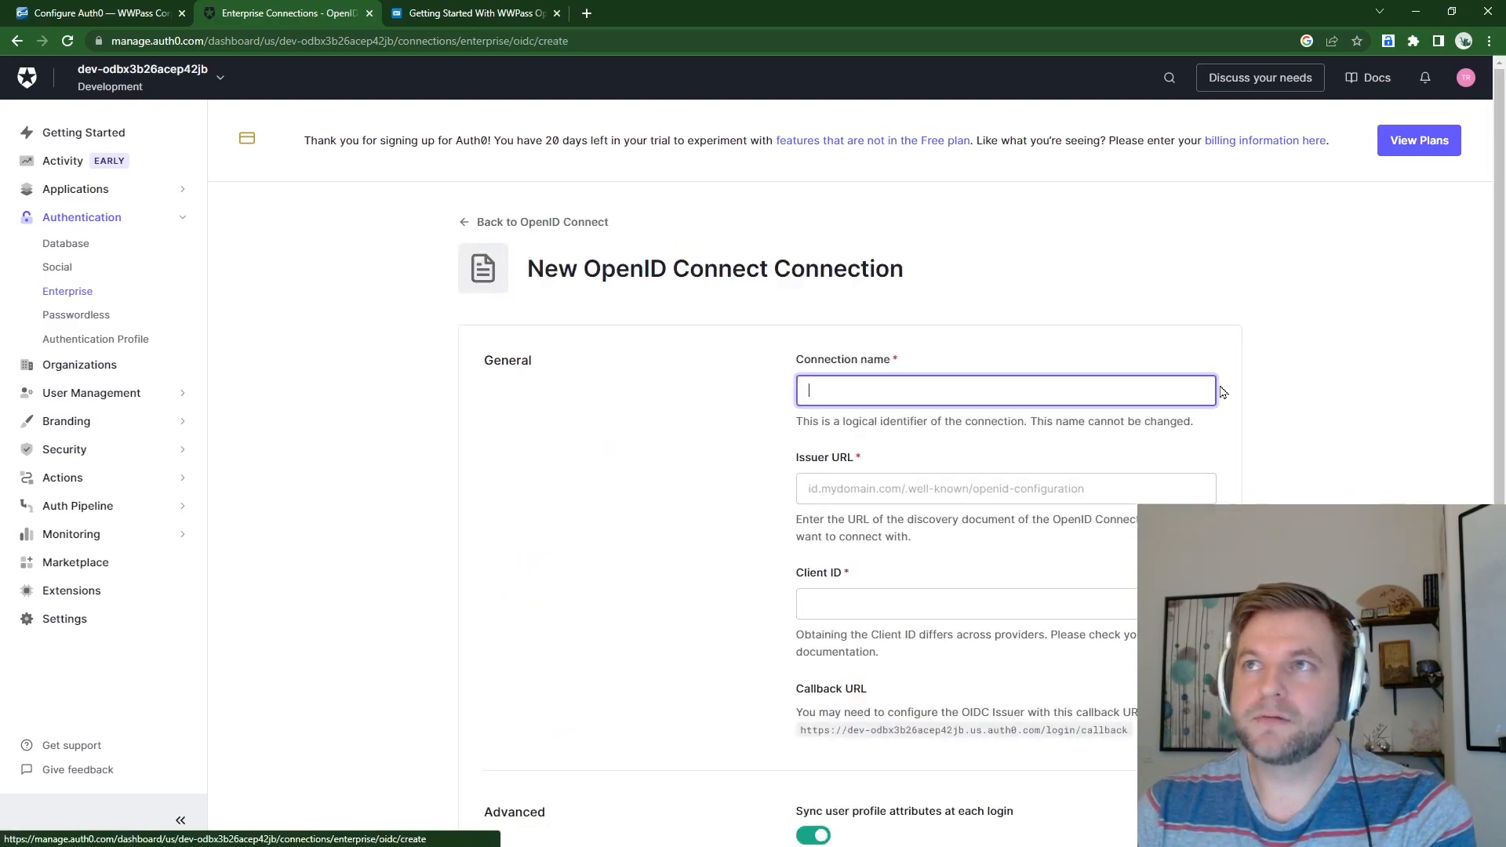
pyautogui.click(901, 387)
pyautogui.write('WWPass')
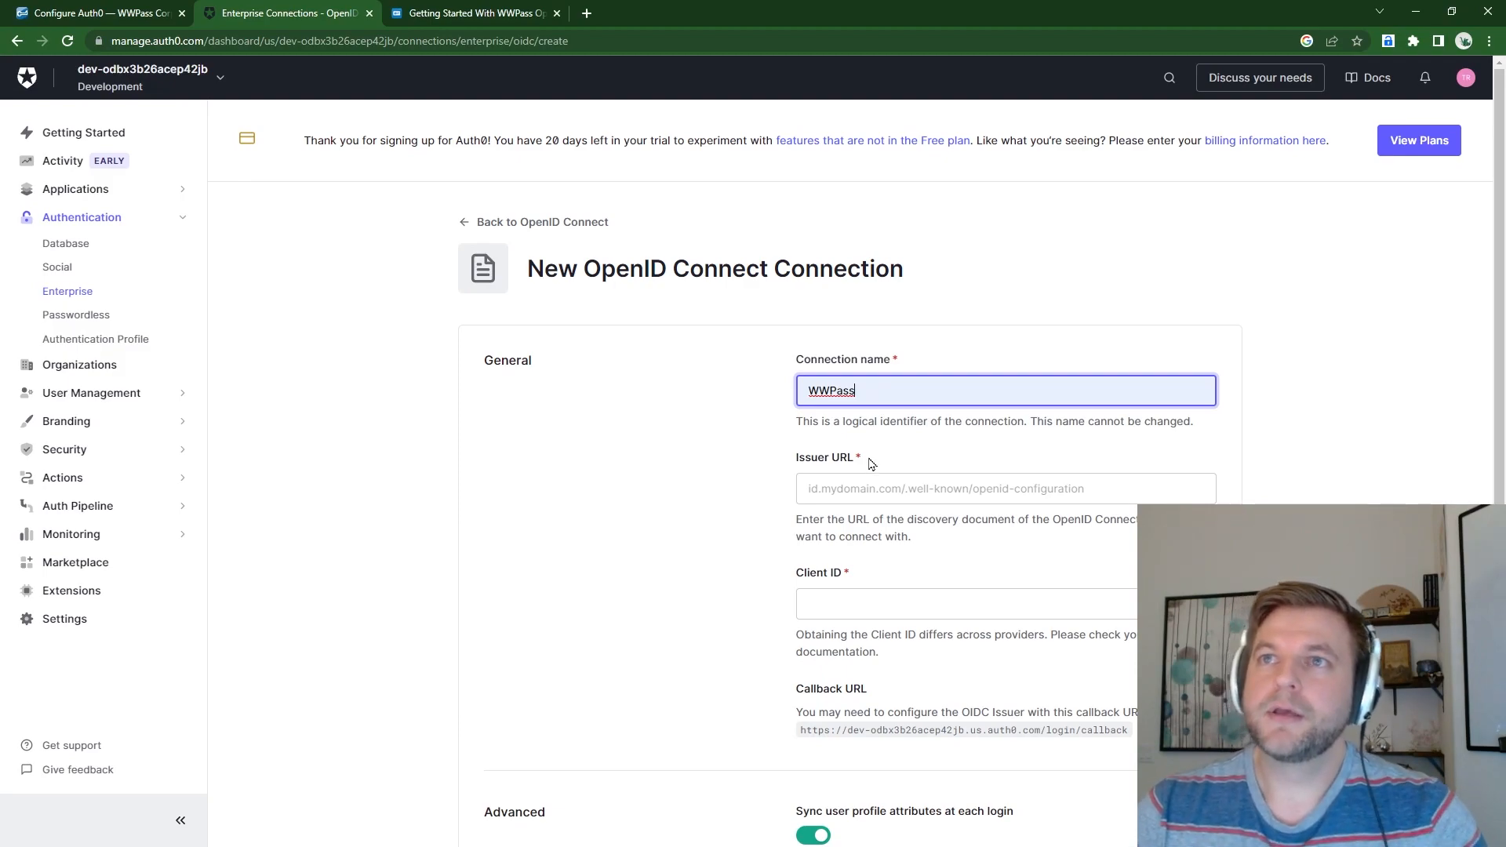
pyautogui.click(884, 496)
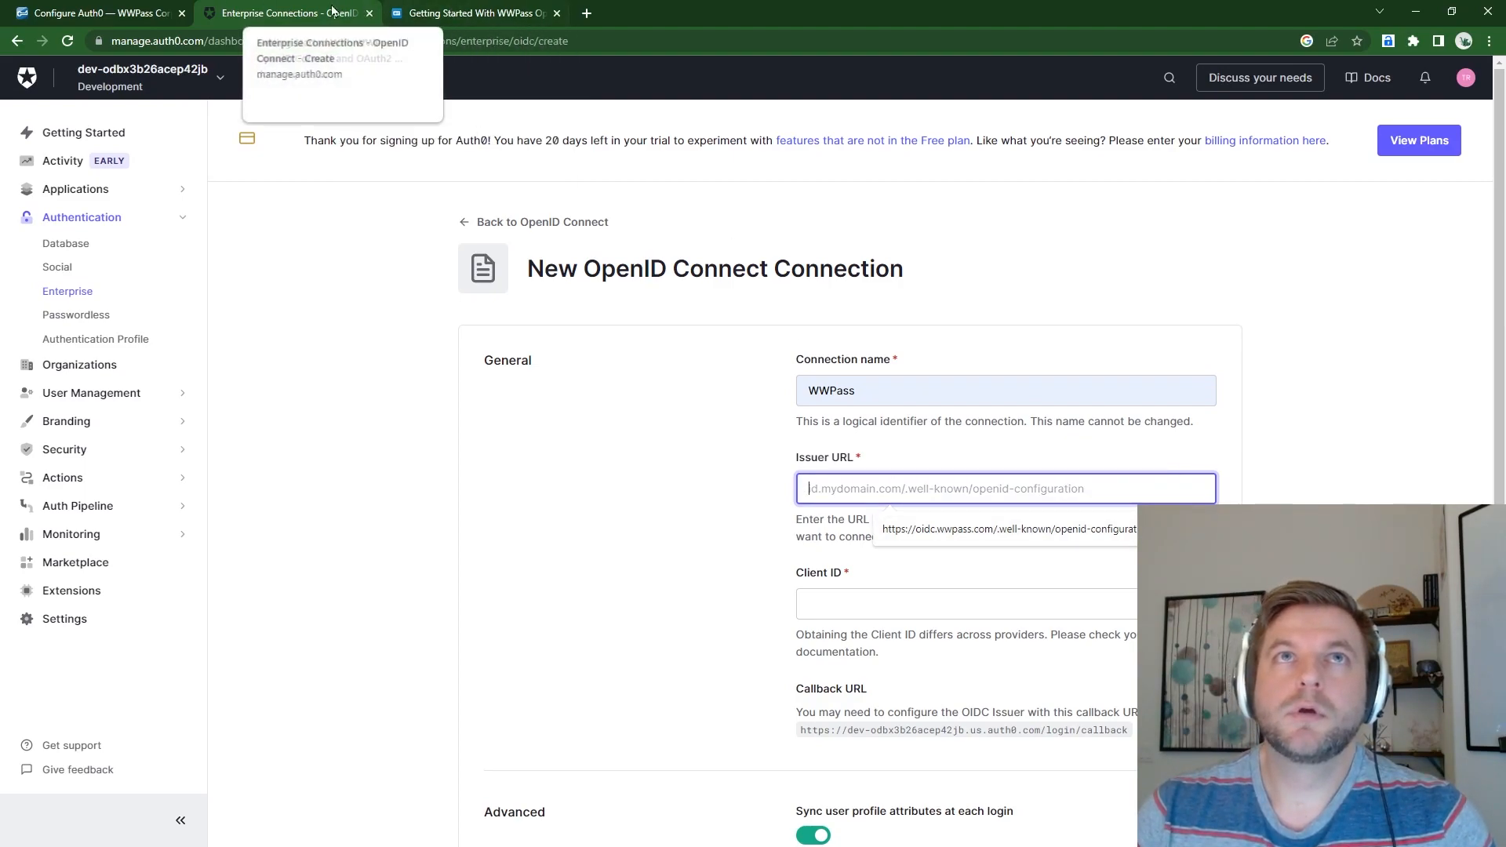
pyautogui.click(92, 12)
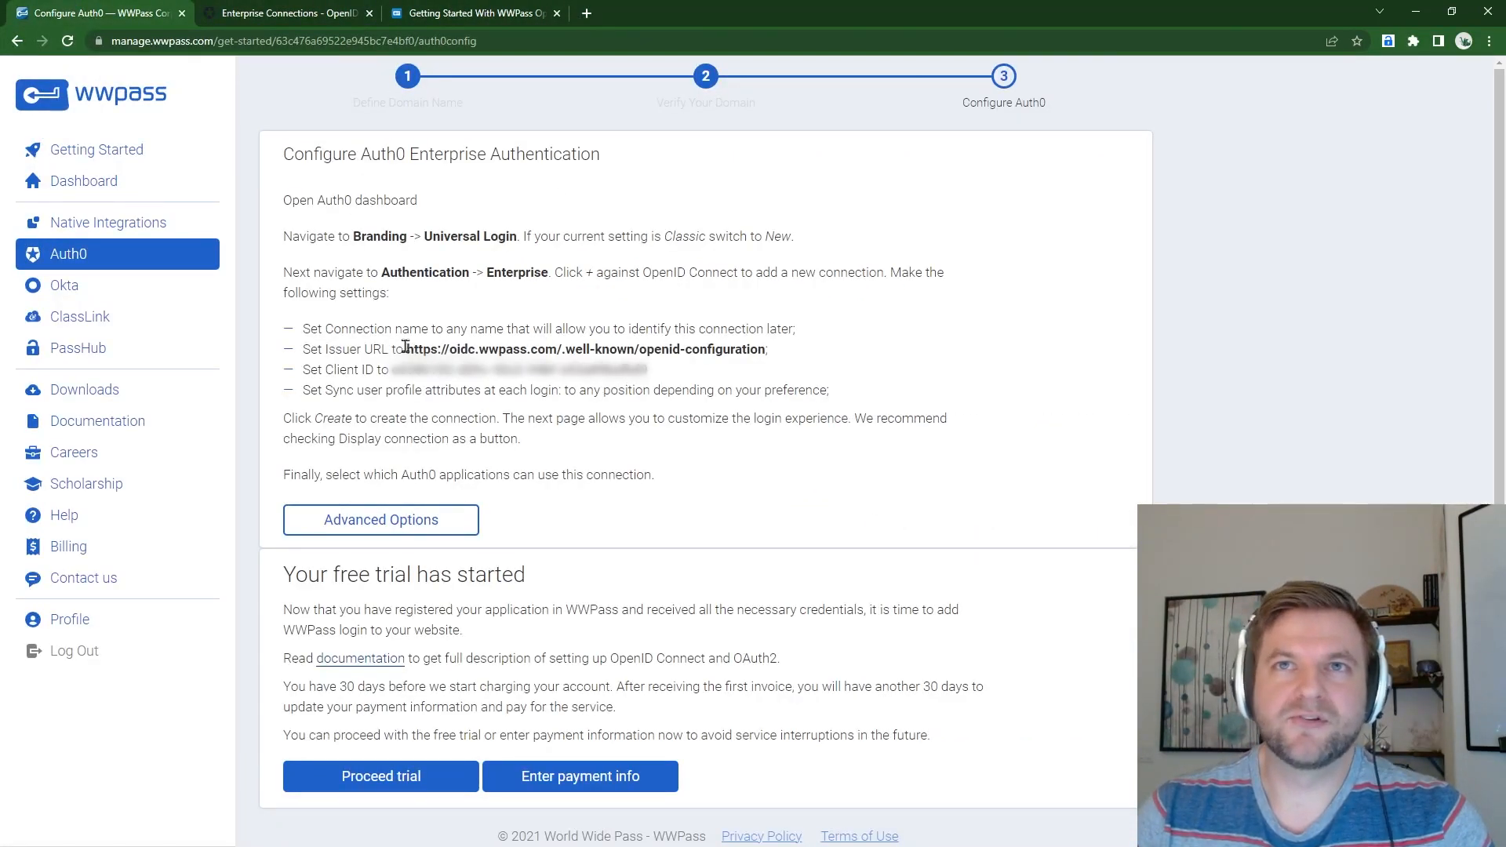
pyautogui.moveTo(408, 349); pyautogui.dragTo(749, 348)
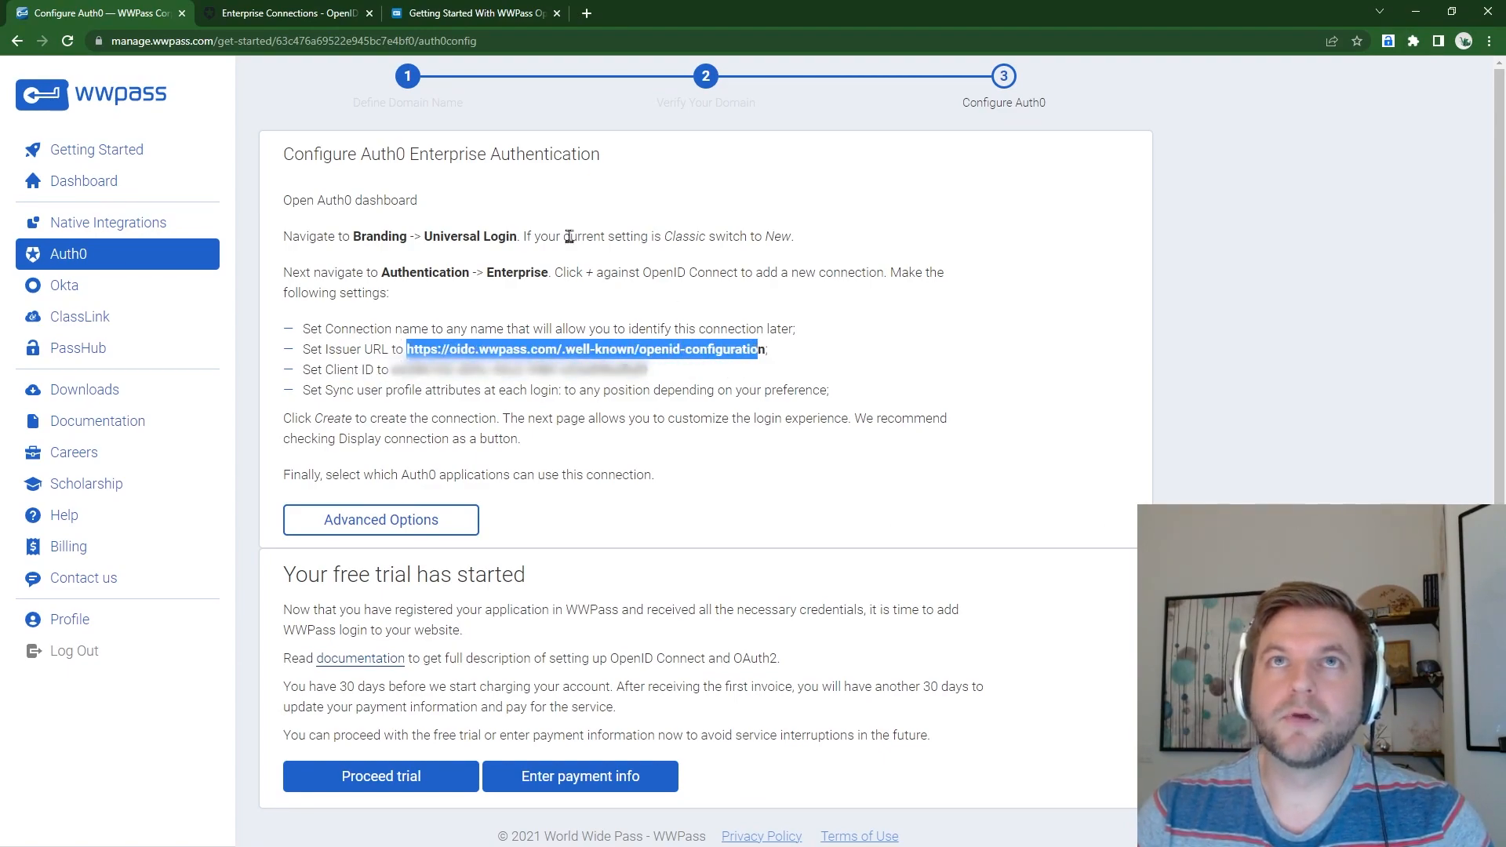
pyautogui.click(328, 9)
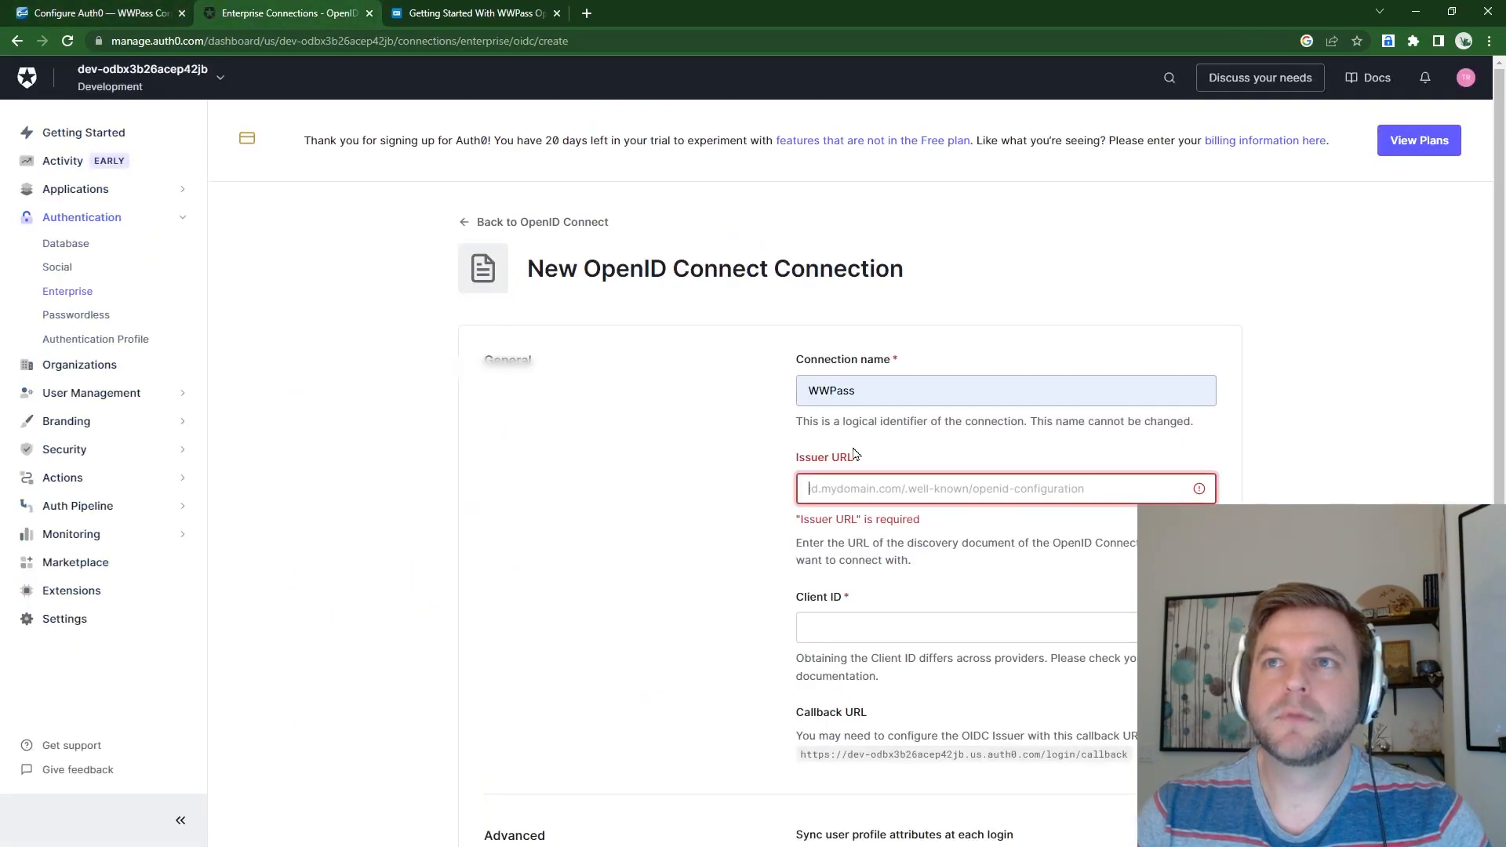
pyautogui.click(868, 491)
pyautogui.click(945, 530)
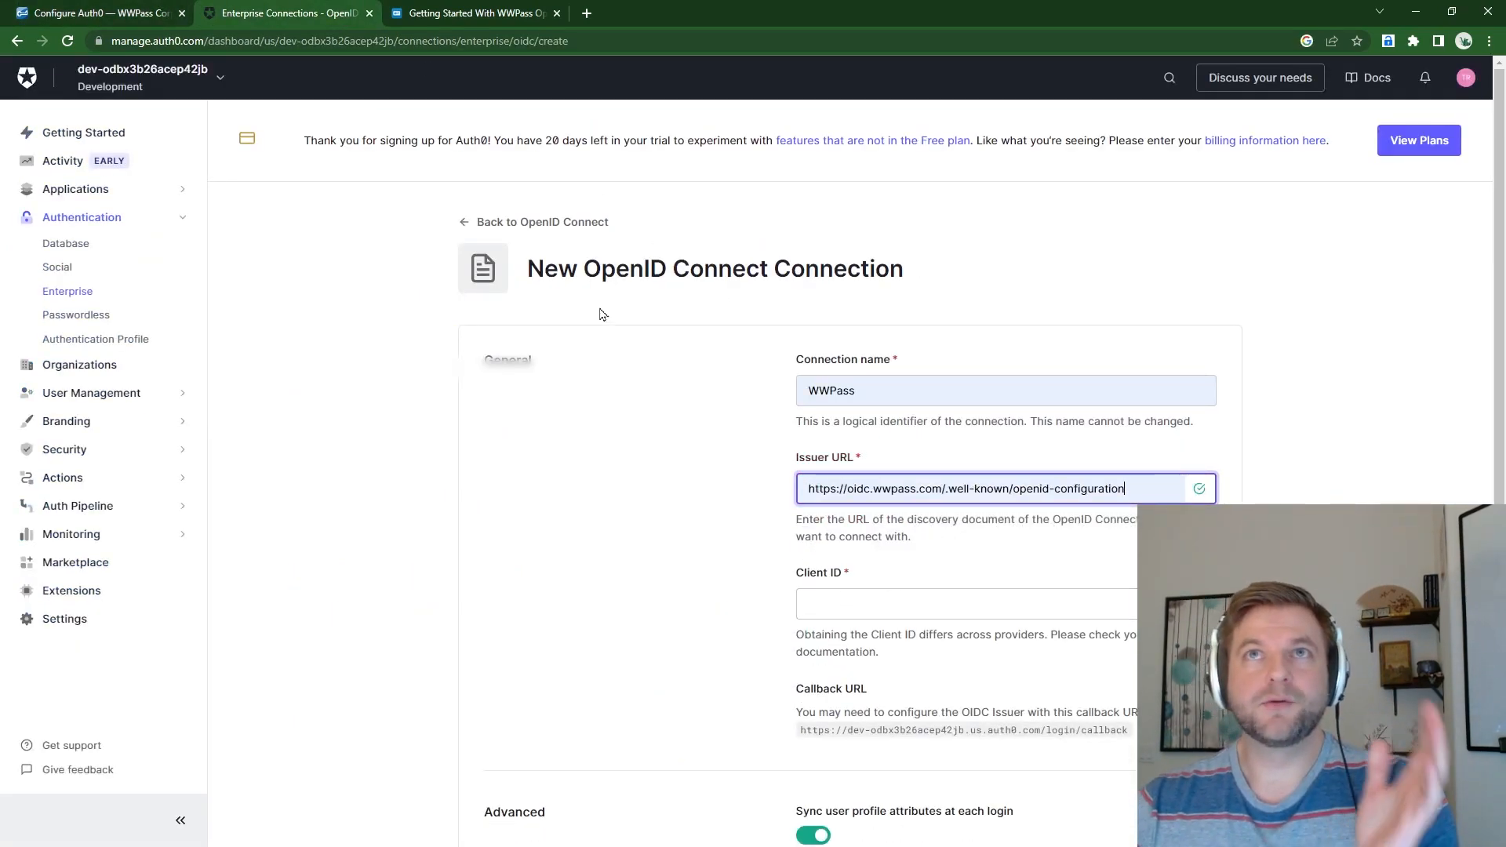
# Copy the client ID from the WWPass instructions into the Auth0 connection's Client ID, and highlight the callback URL note
pyautogui.click(189, 8)
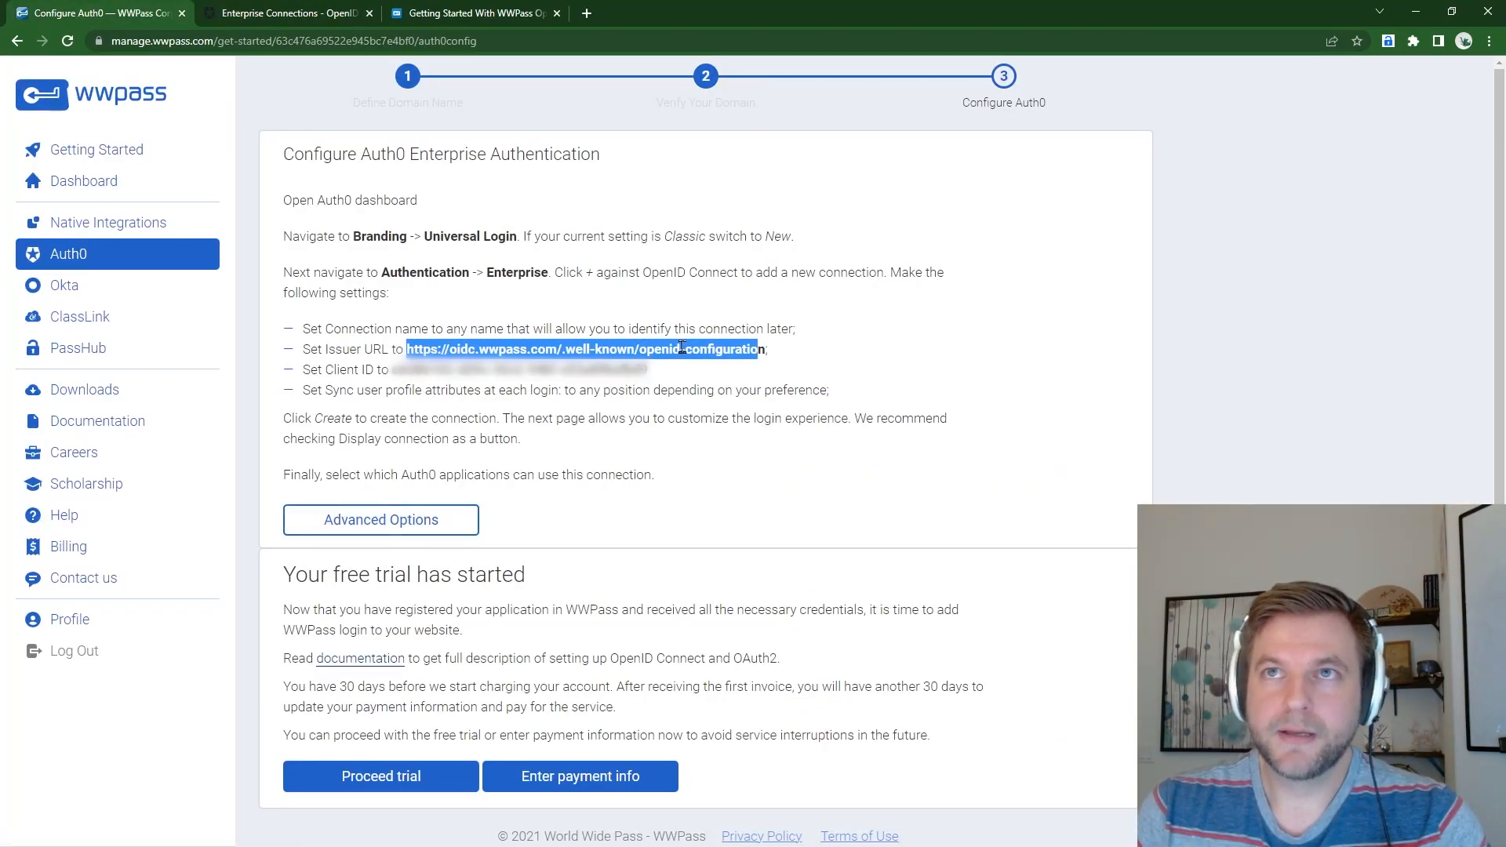
pyautogui.doubleClick(641, 370)
pyautogui.moveTo(669, 370)
pyautogui.mouseDown()
pyautogui.moveTo(388, 369)
pyautogui.moveTo(657, 383)
pyautogui.mouseUp()
pyautogui.click(400, 370)
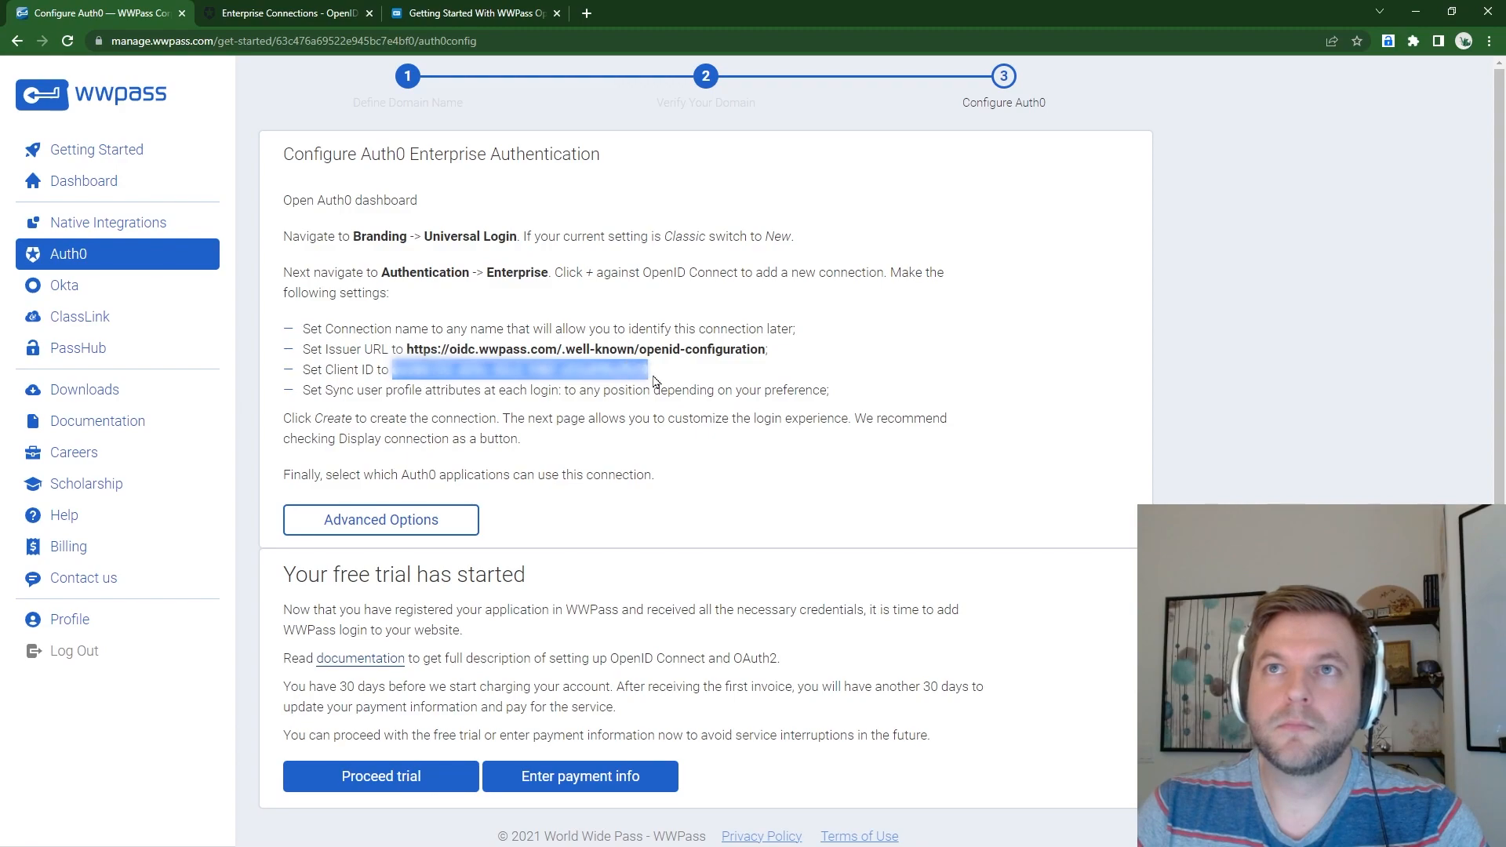
pyautogui.click(274, 13)
pyautogui.click(863, 604)
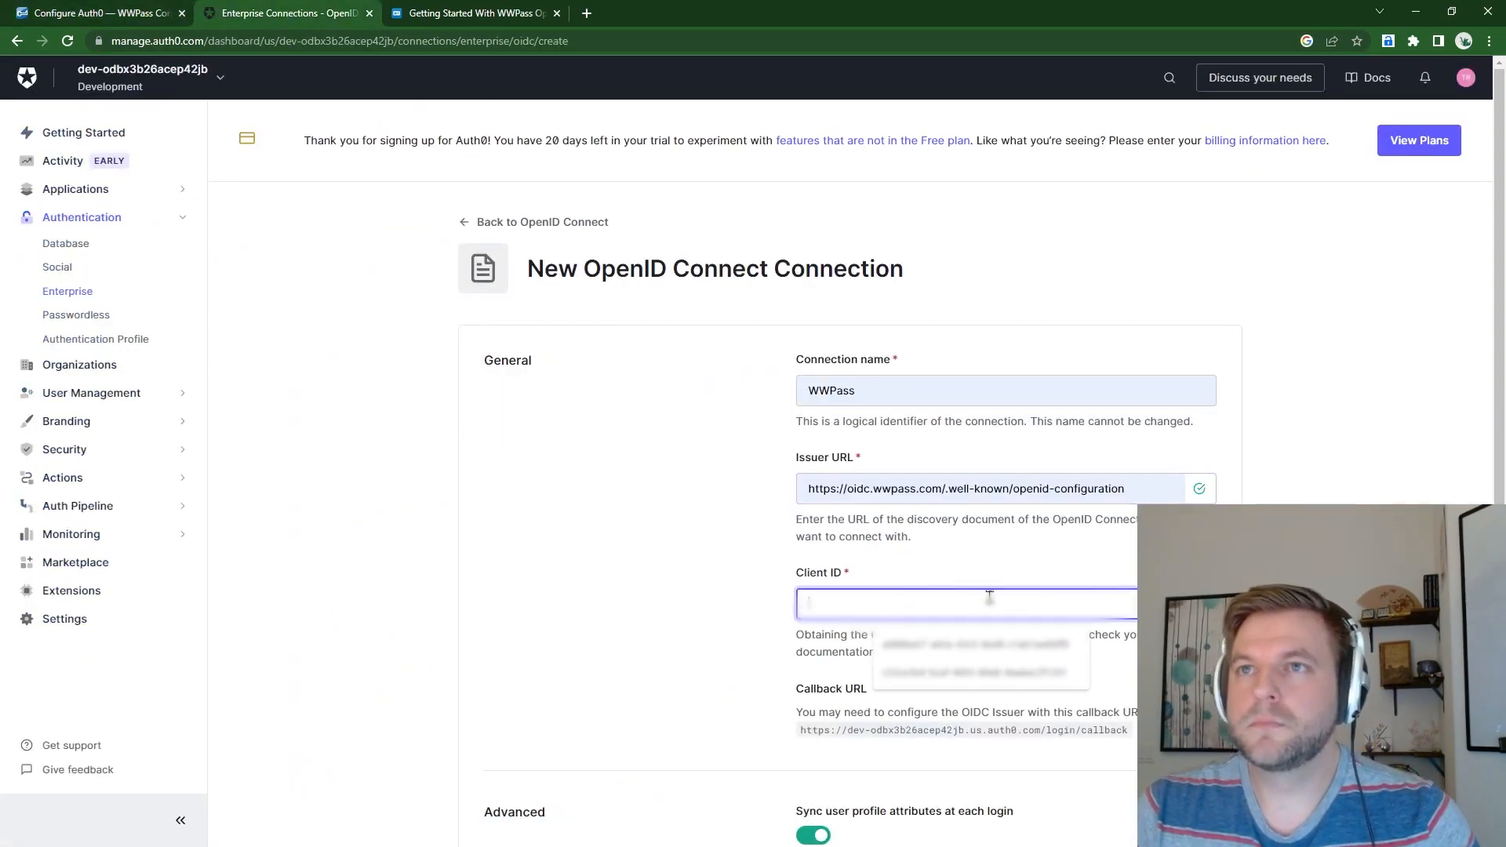
pyautogui.hotkey('ctrl', 'v')
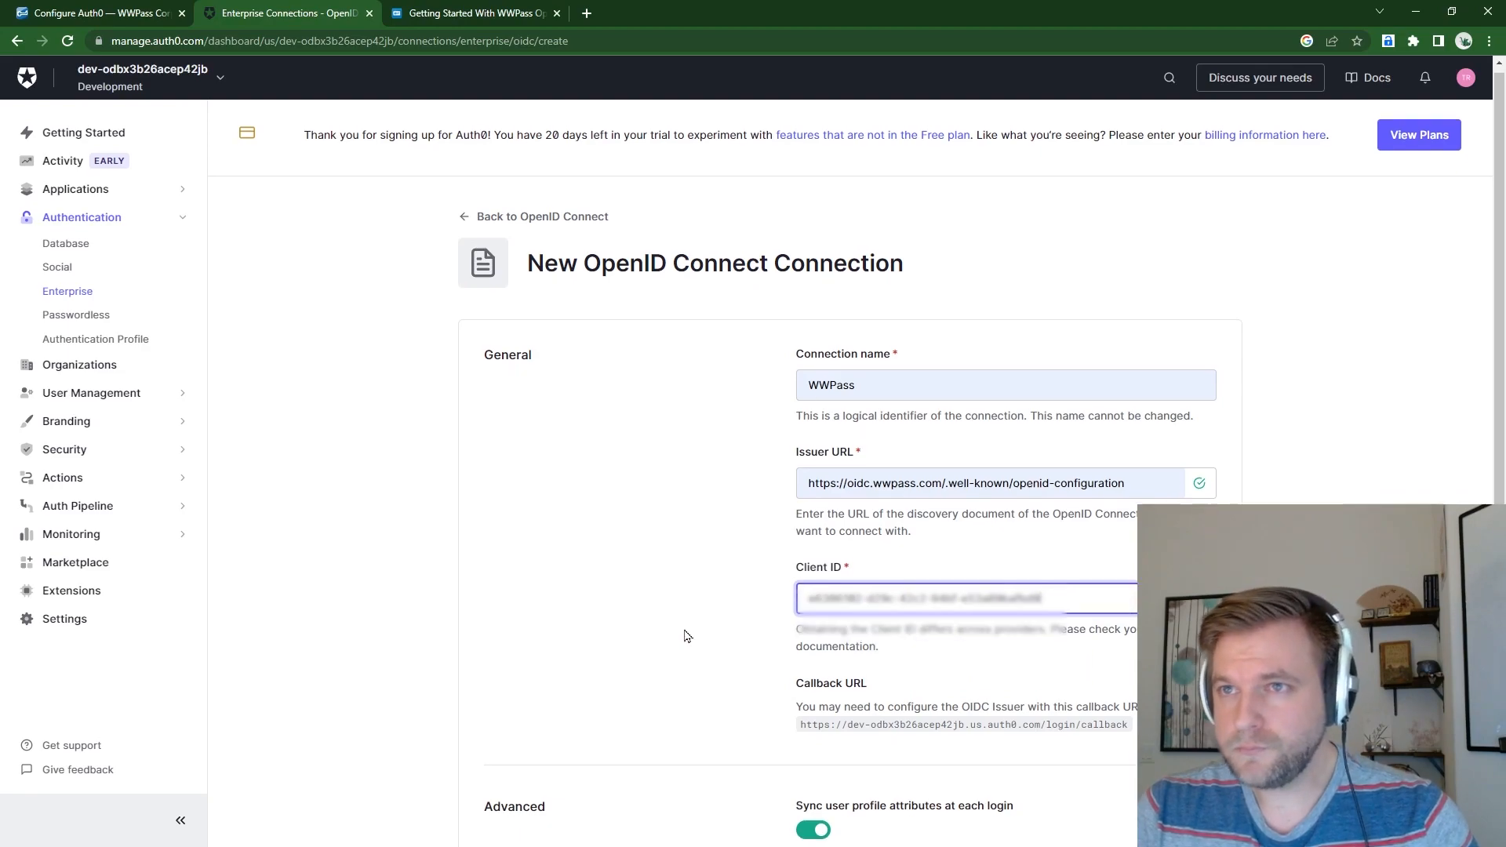
pyautogui.scroll(-2, 788, 627)
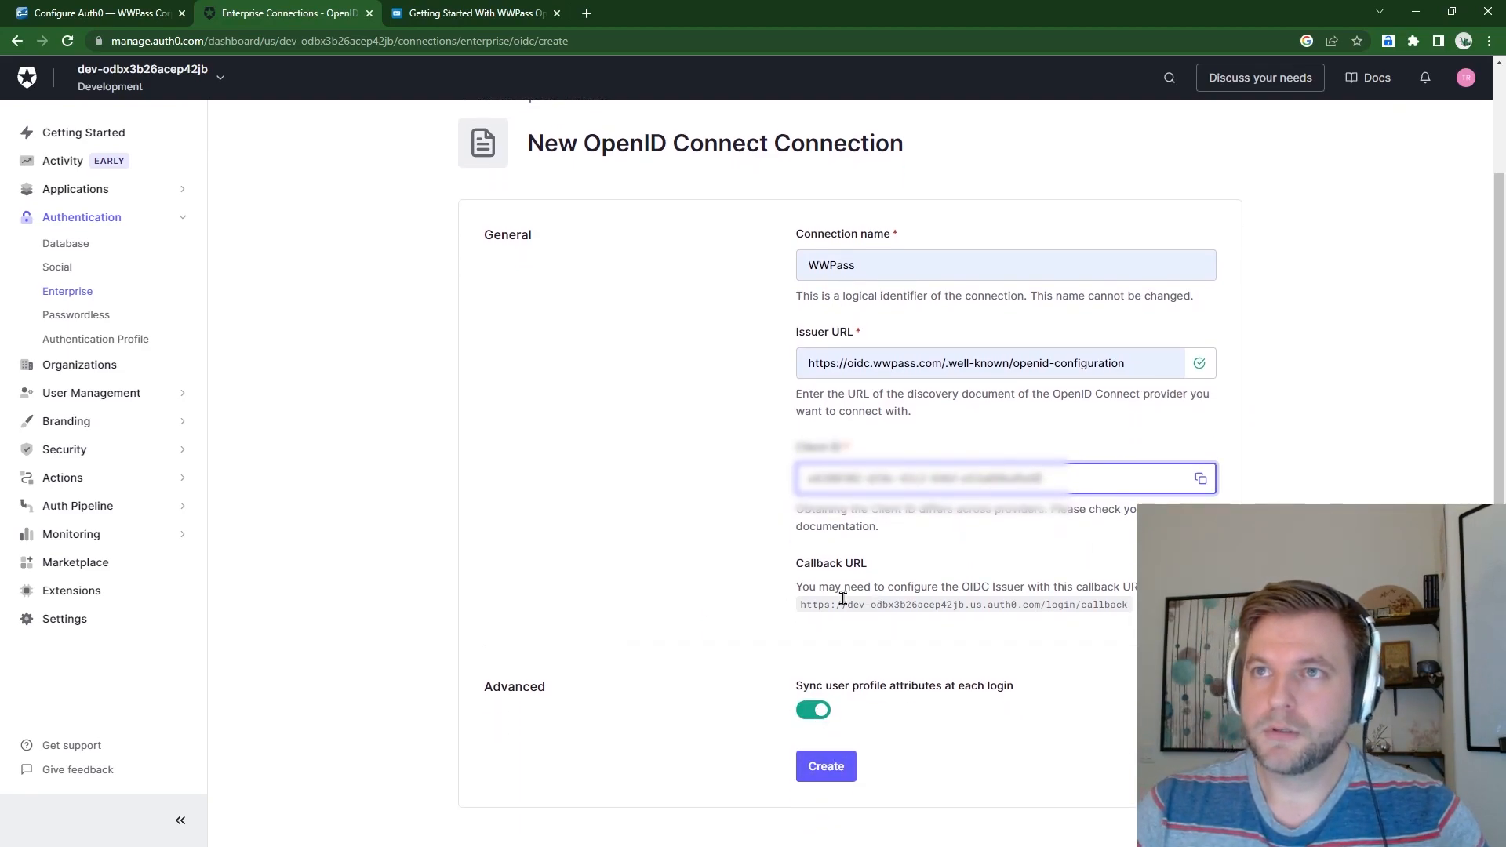
pyautogui.moveTo(801, 588); pyautogui.dragTo(1144, 593)
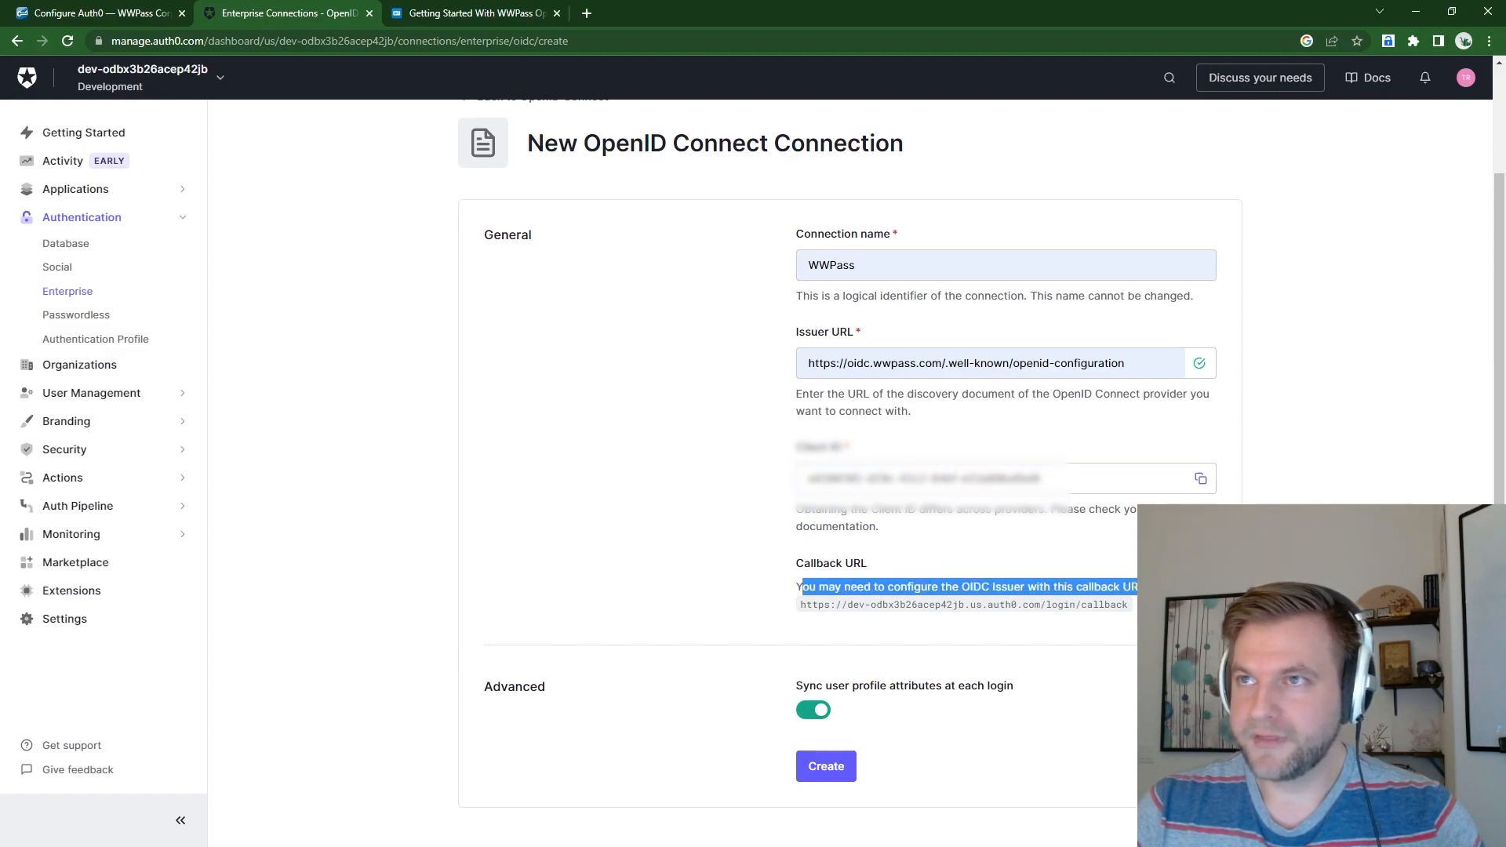
# Change the connection name to WWPass1 and create the OpenID Connect connection
pyautogui.click(810, 618)
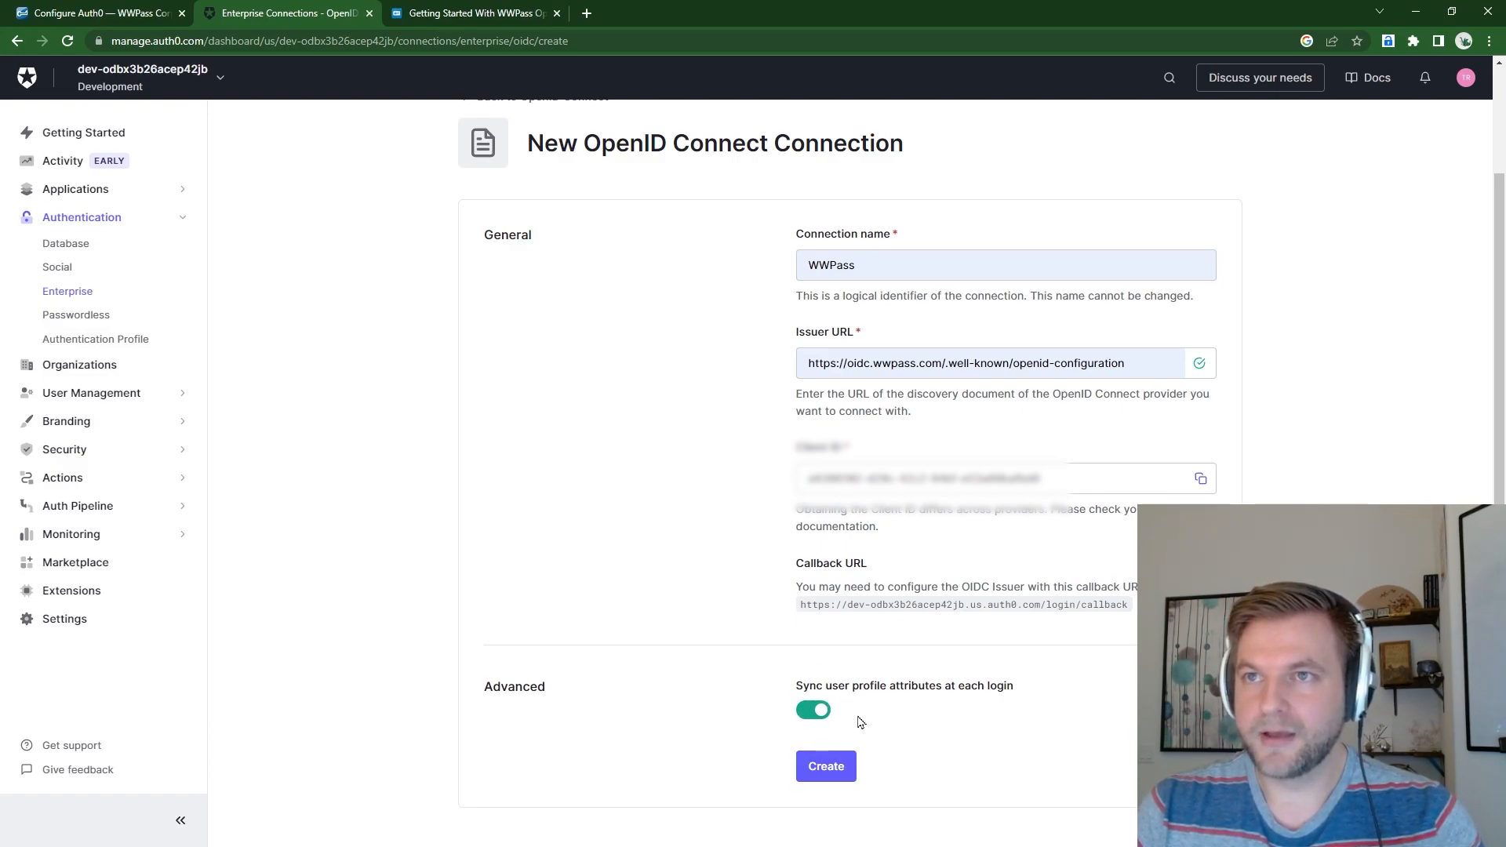
pyautogui.click(838, 765)
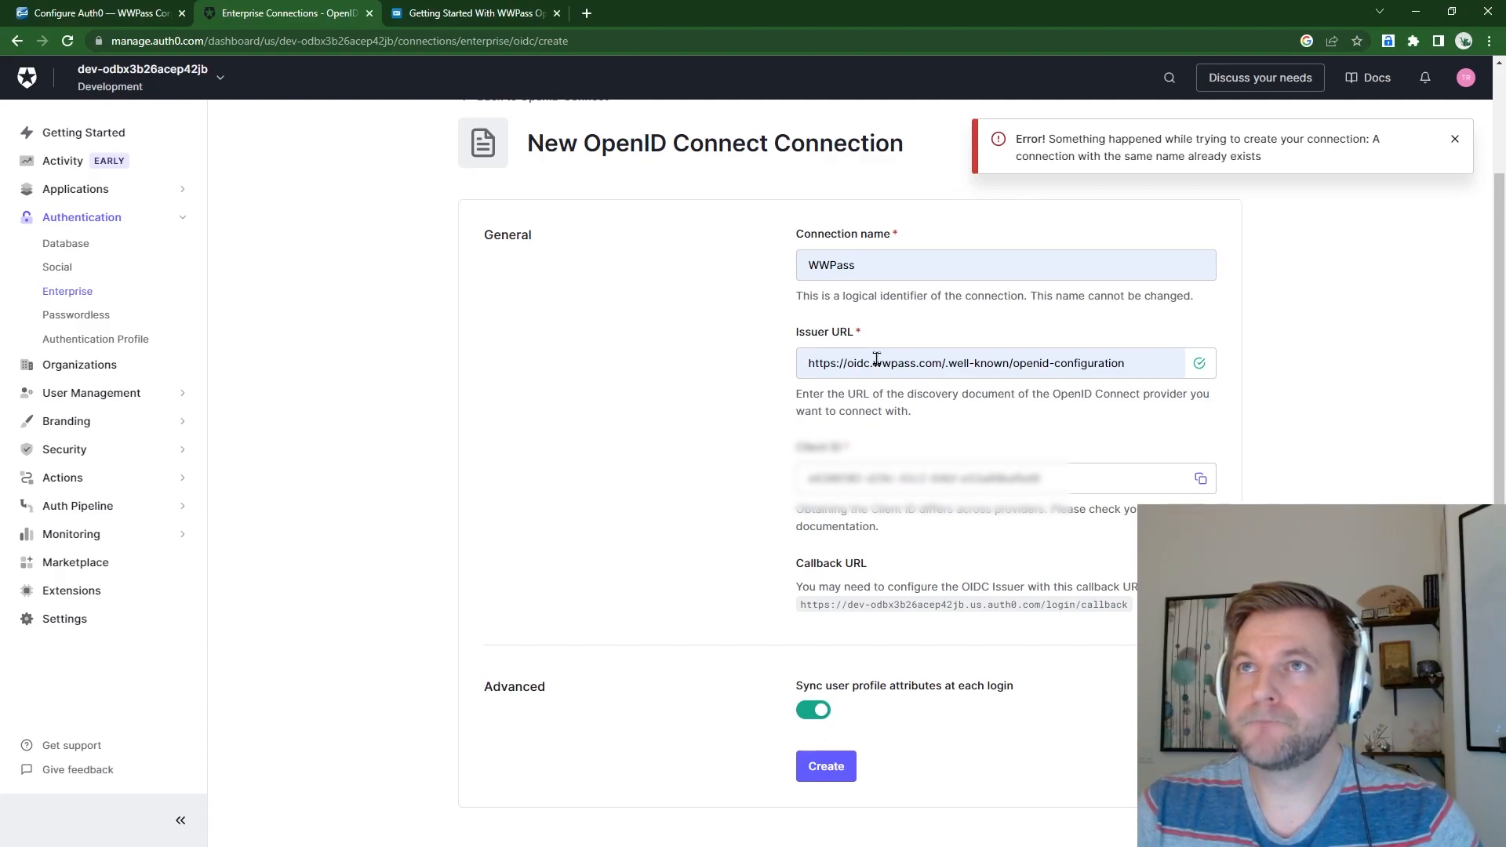
pyautogui.click(874, 264)
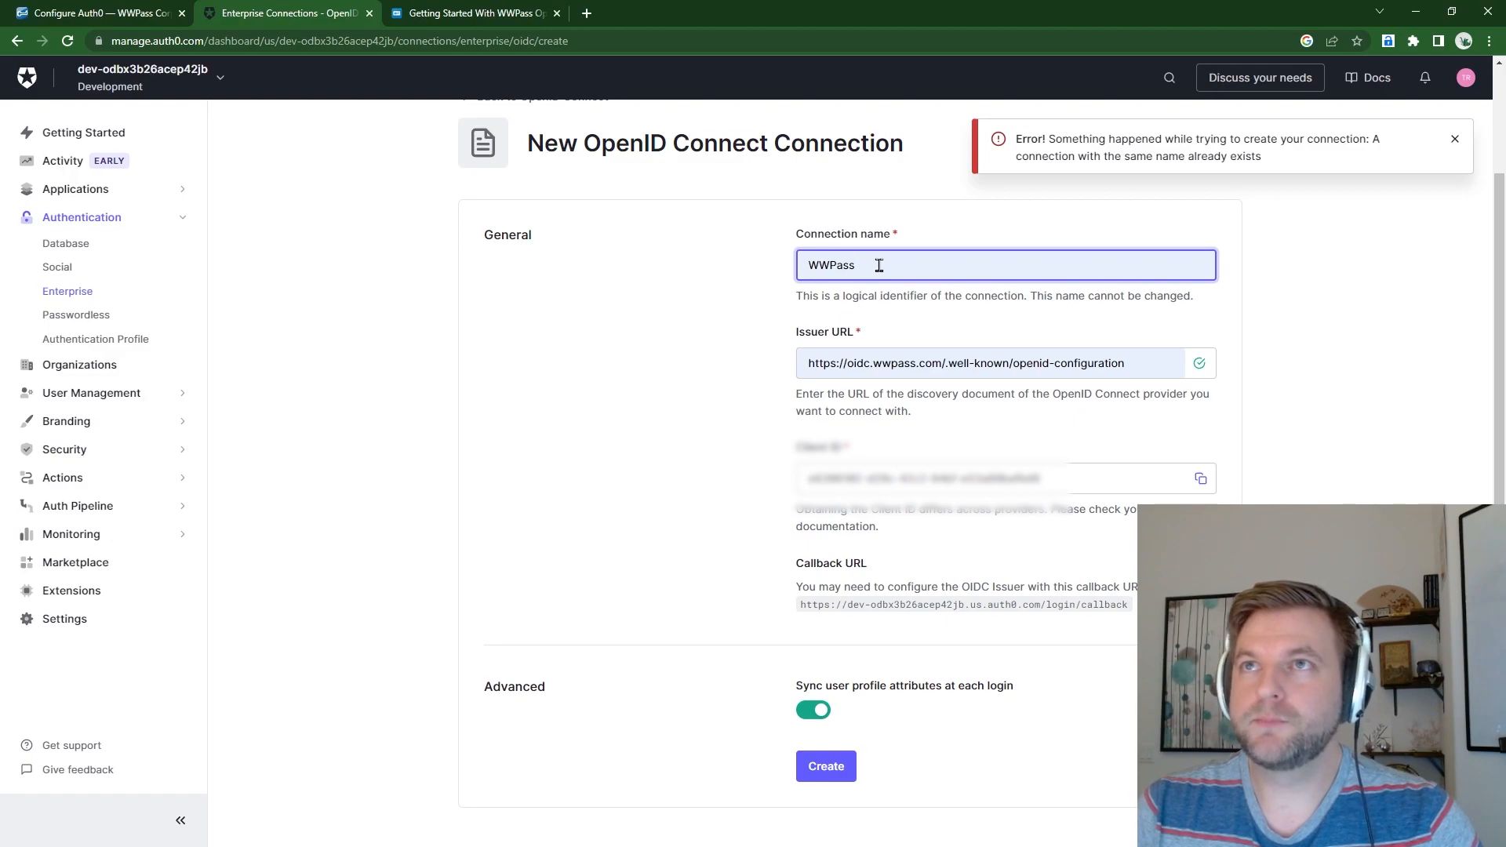
pyautogui.write('1')
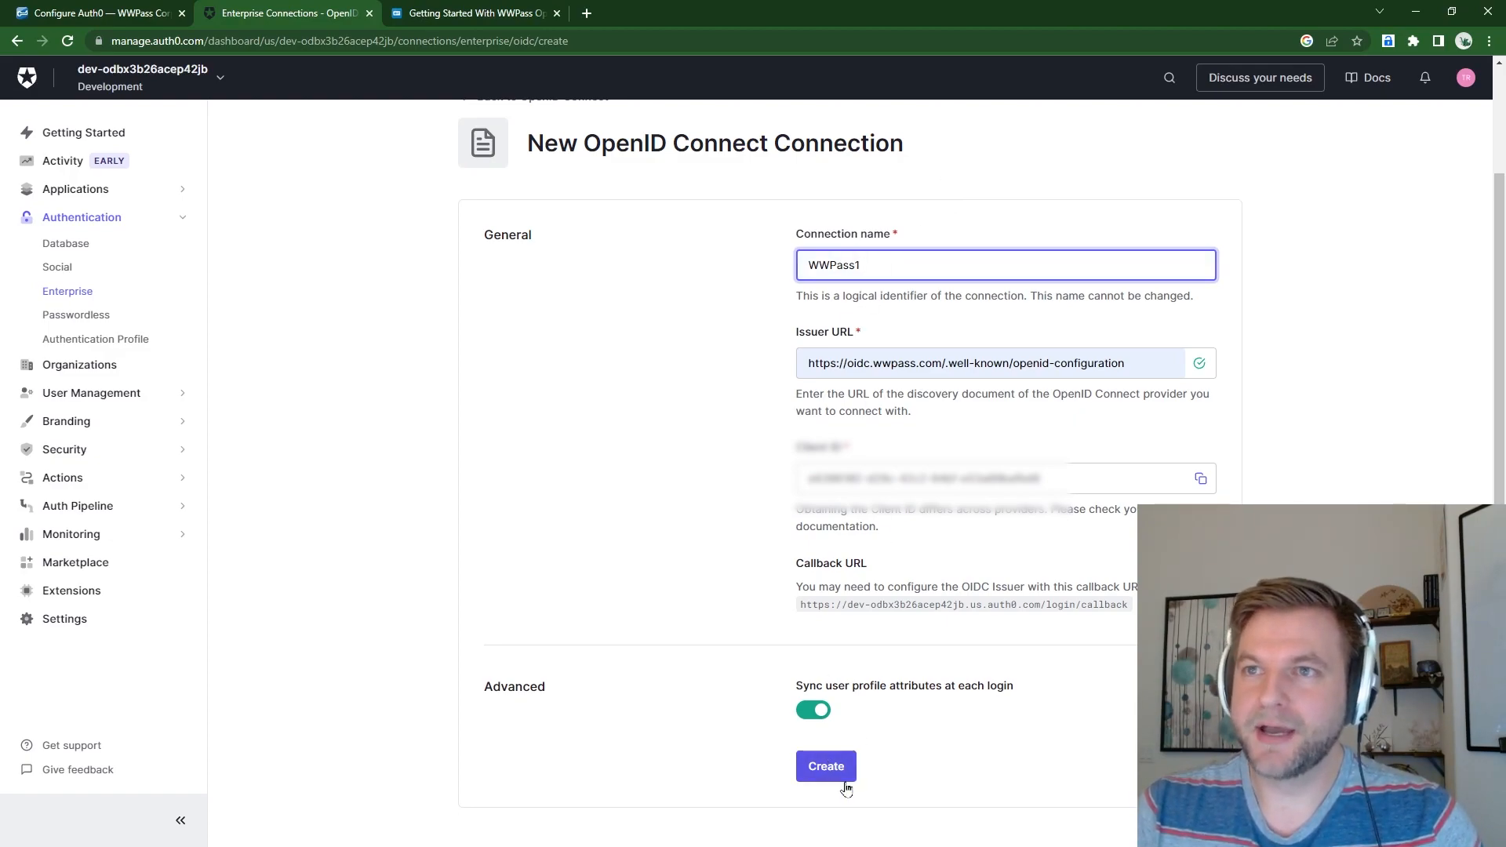
pyautogui.click(828, 767)
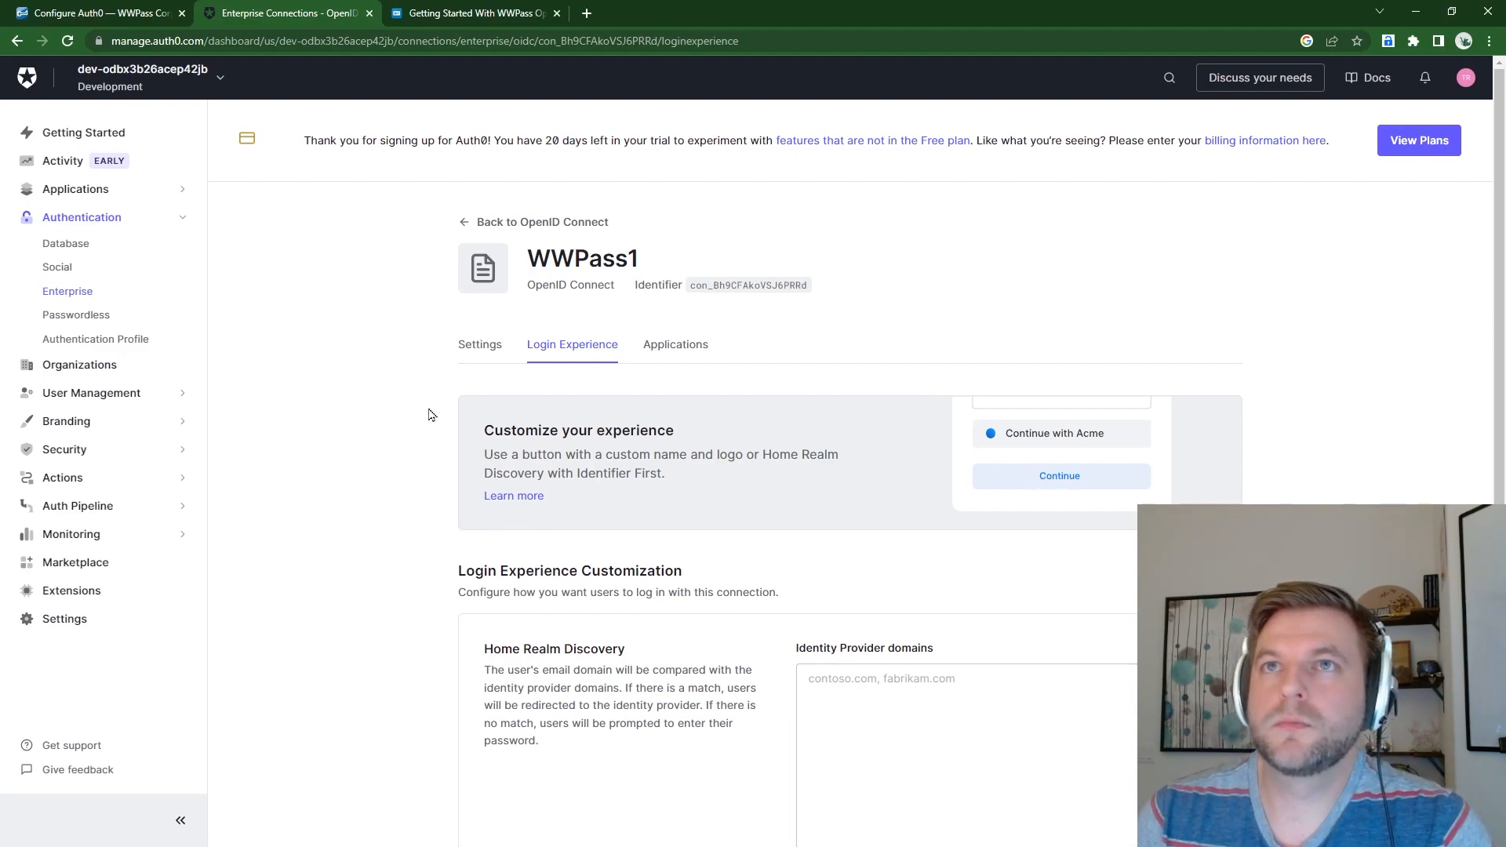
# Try displaying the WWPass1 connection as a button in the login experience, review its preview, and turn the option back off
pyautogui.scroll(-3, 430, 414)
pyautogui.scroll(2, 388, 381)
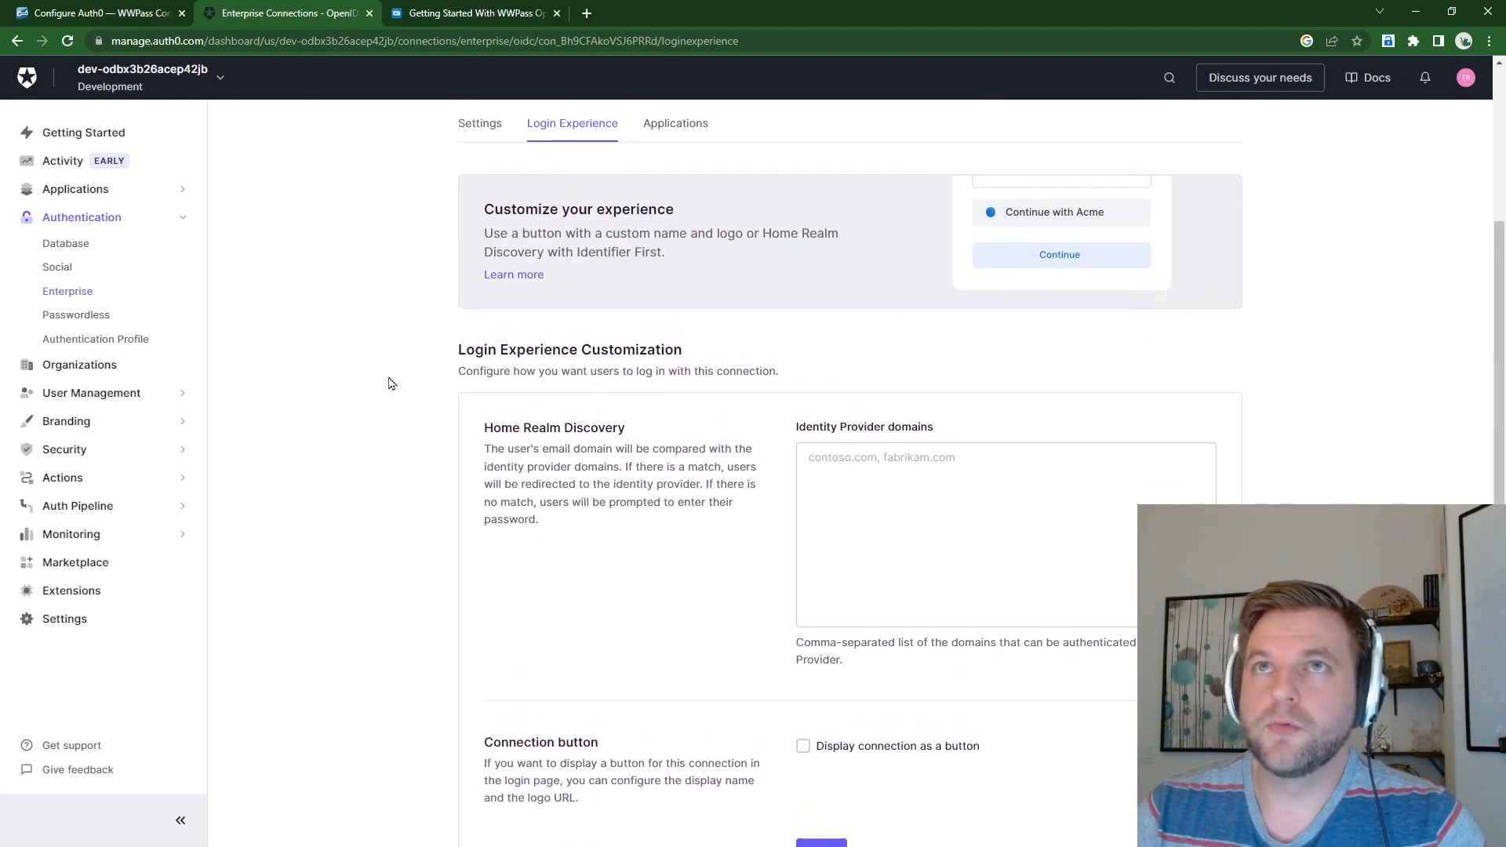
pyautogui.scroll(-1, 396, 389)
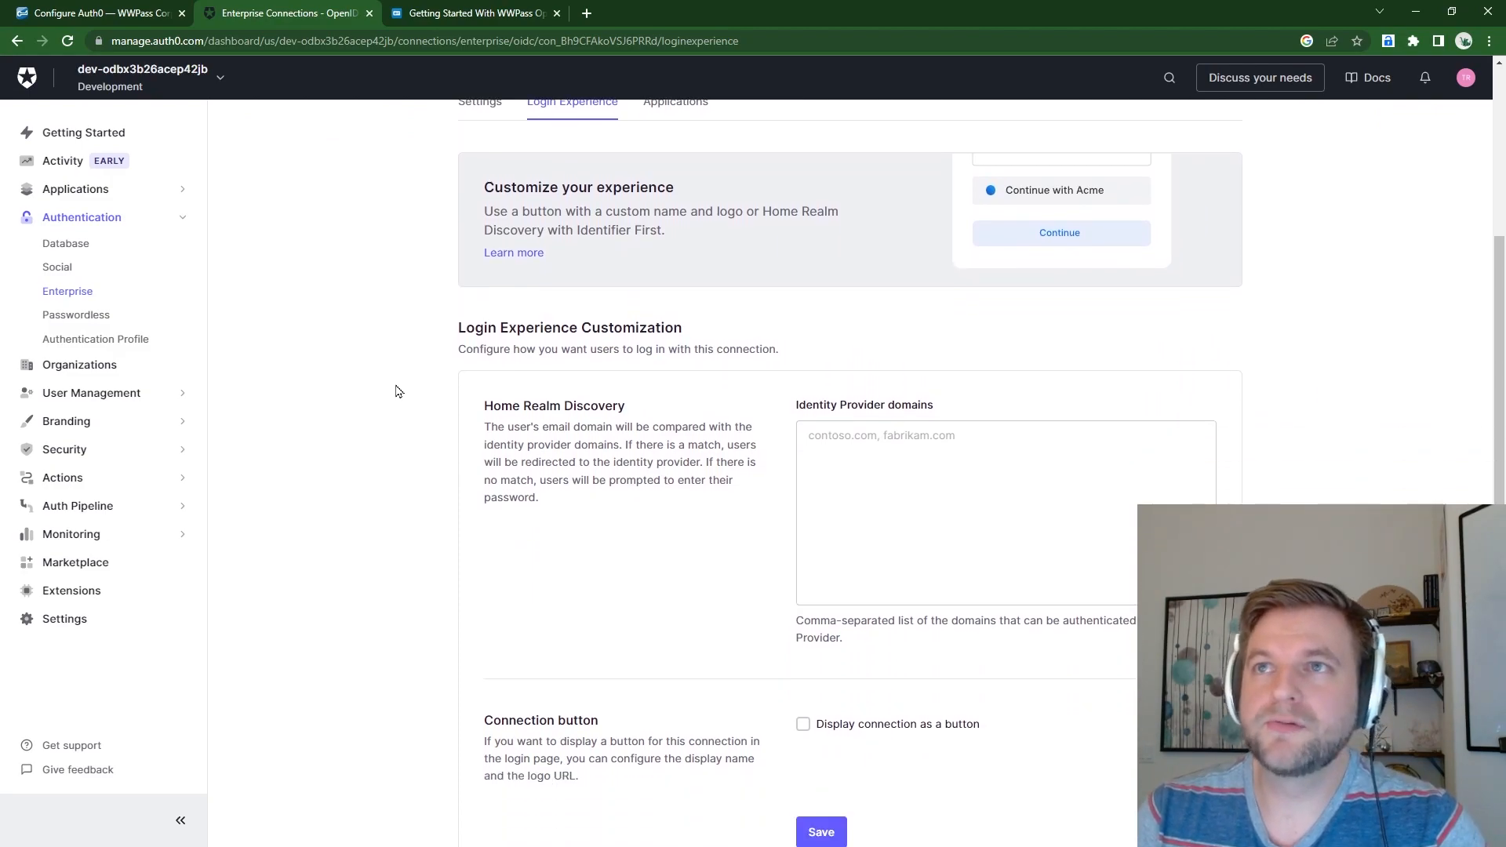
pyautogui.scroll(-1, 890, 585)
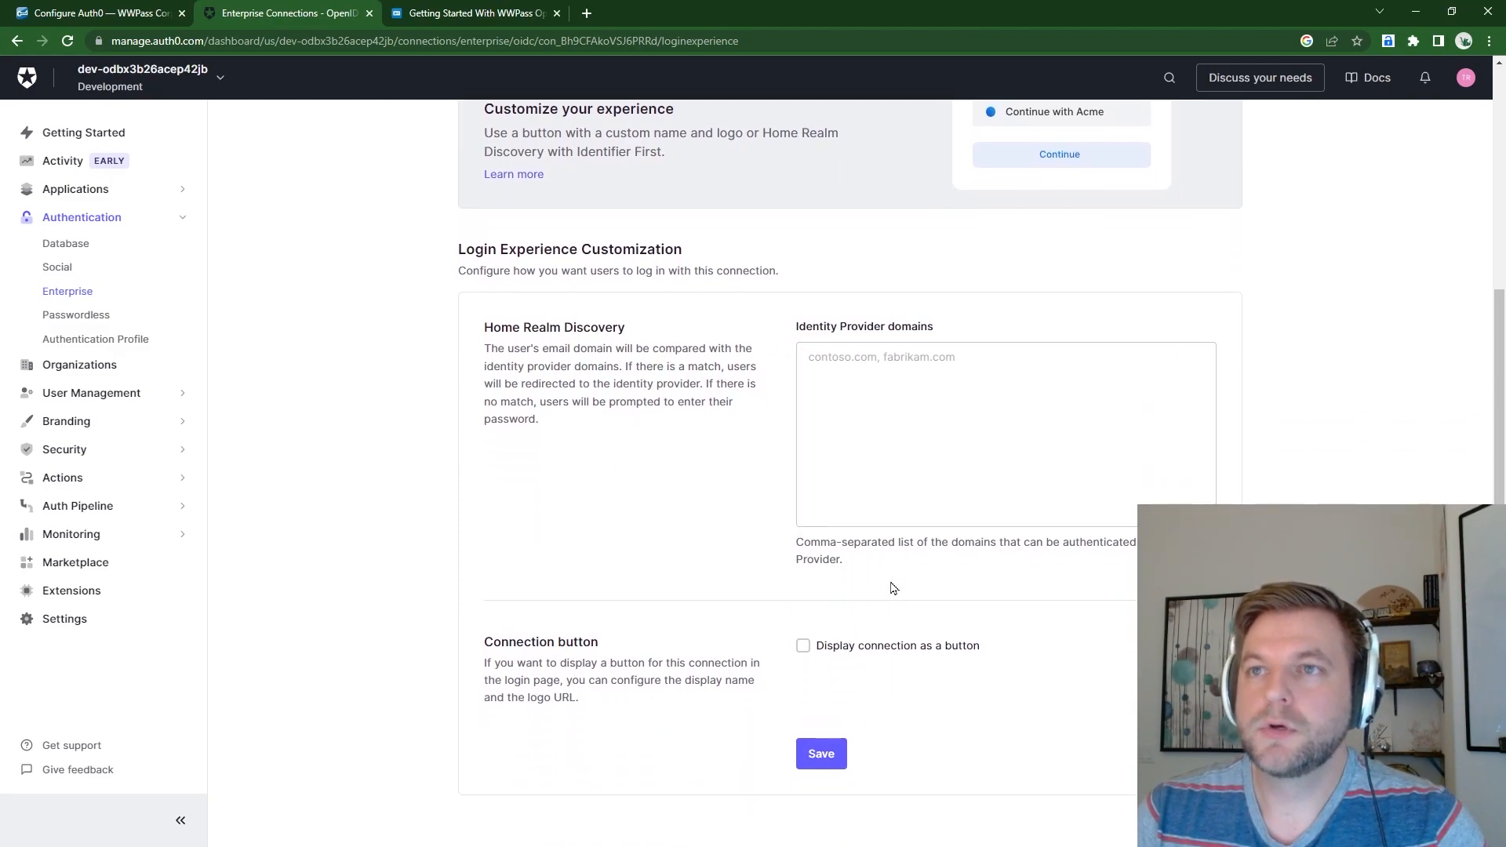
pyautogui.click(807, 651)
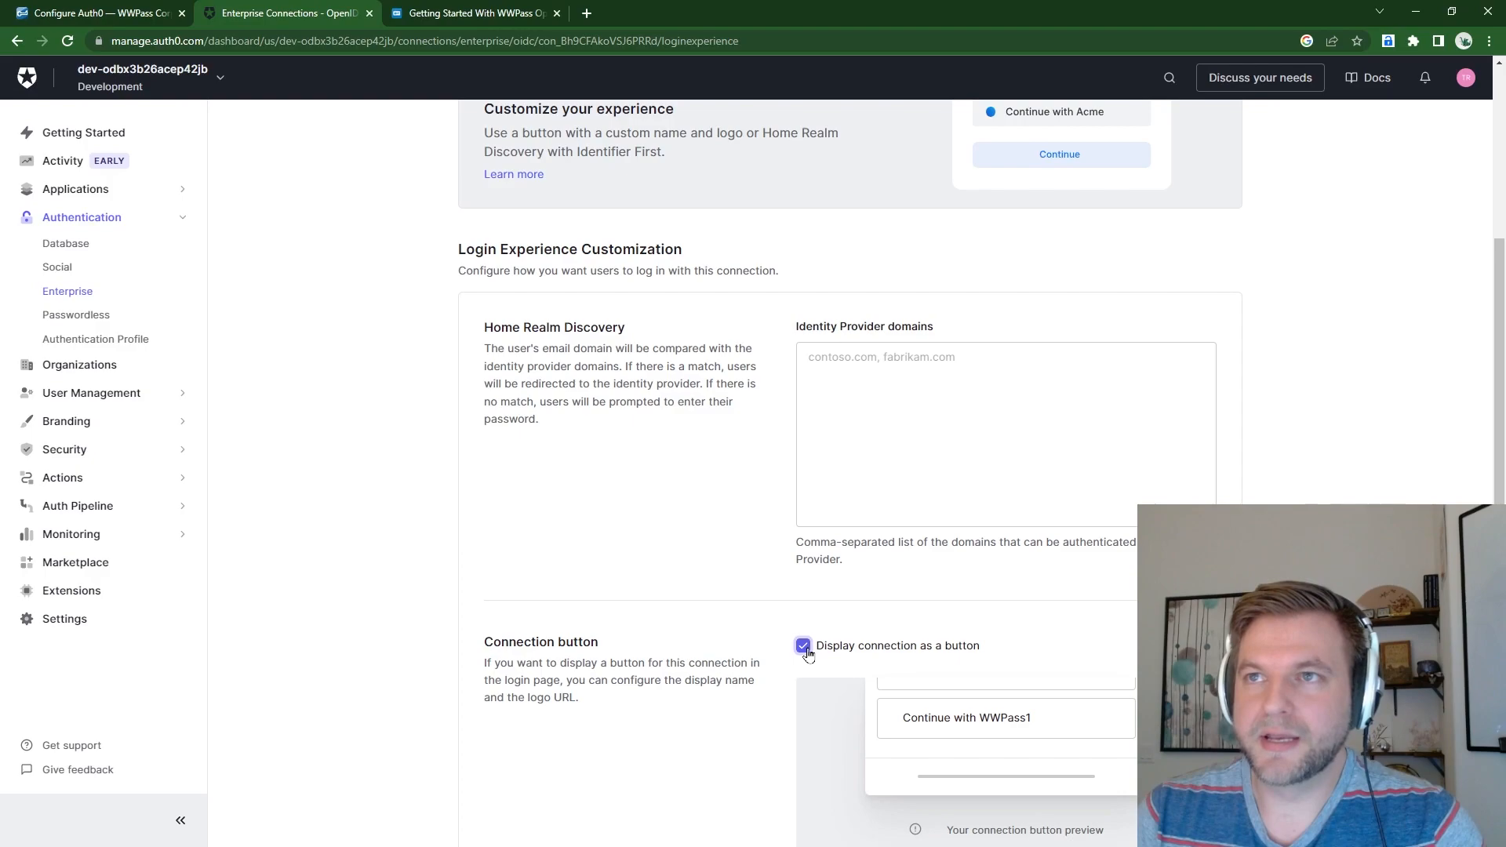
pyautogui.scroll(-4, 760, 637)
pyautogui.scroll(-1, 709, 619)
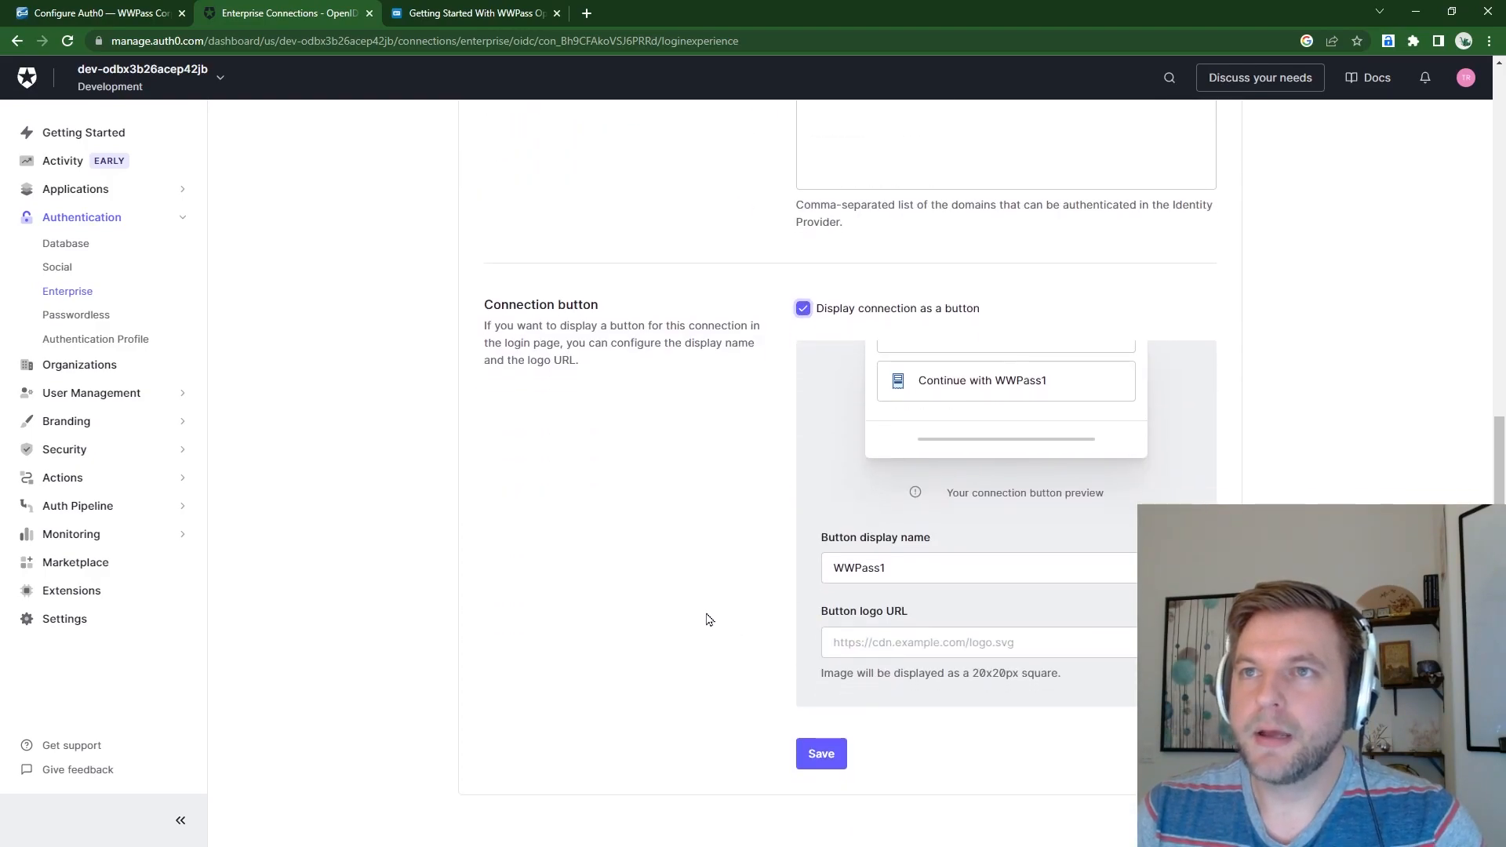
pyautogui.scroll(3, 693, 617)
pyautogui.scroll(-3, 733, 571)
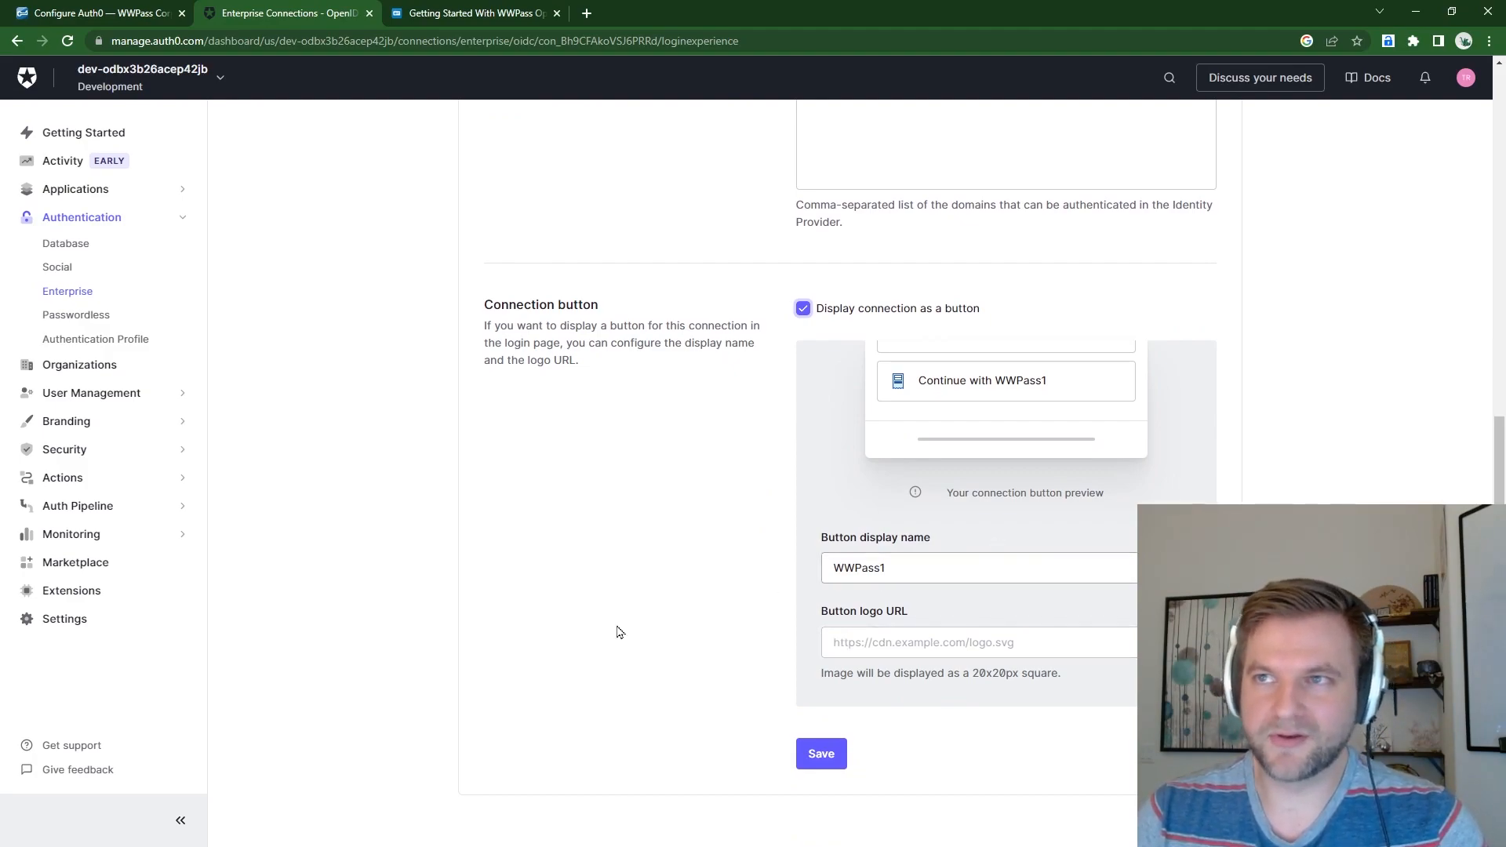
pyautogui.click(802, 309)
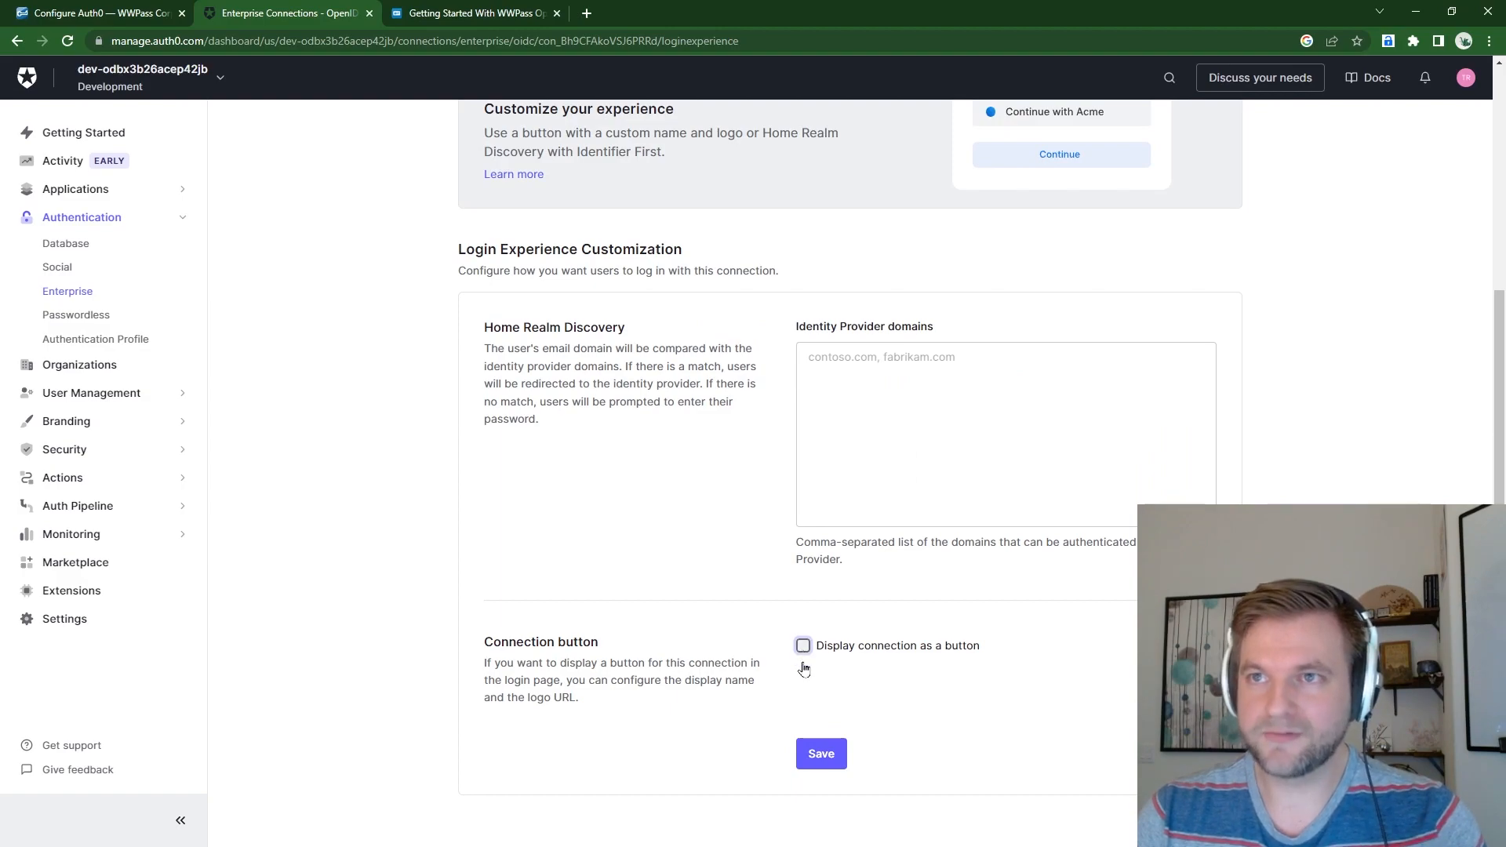
# Save the login experience settings and show the applications that can use the WWPass1 connection
pyautogui.click(823, 754)
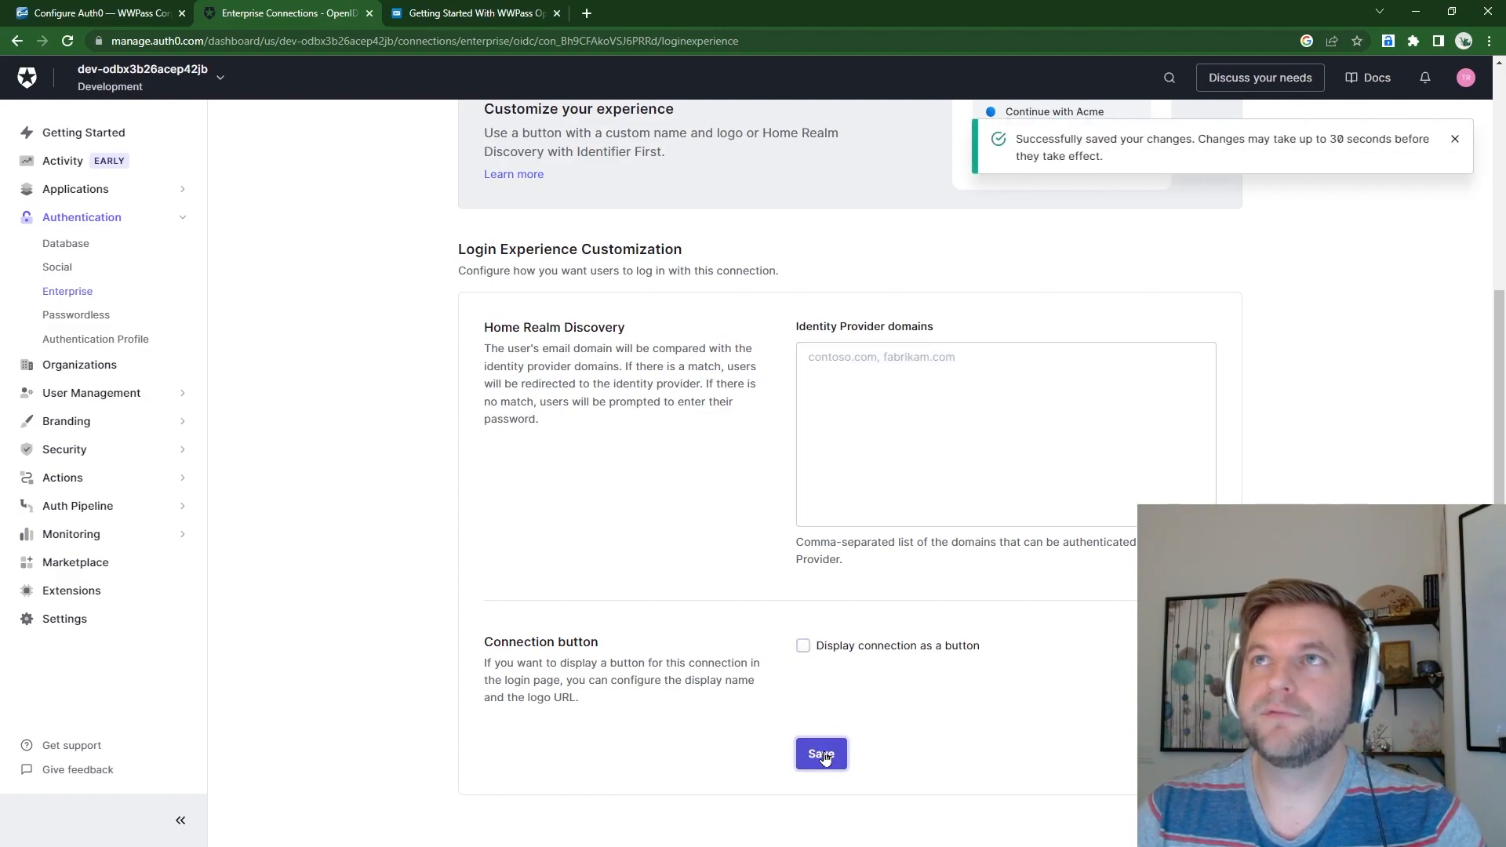
pyautogui.scroll(4, 527, 424)
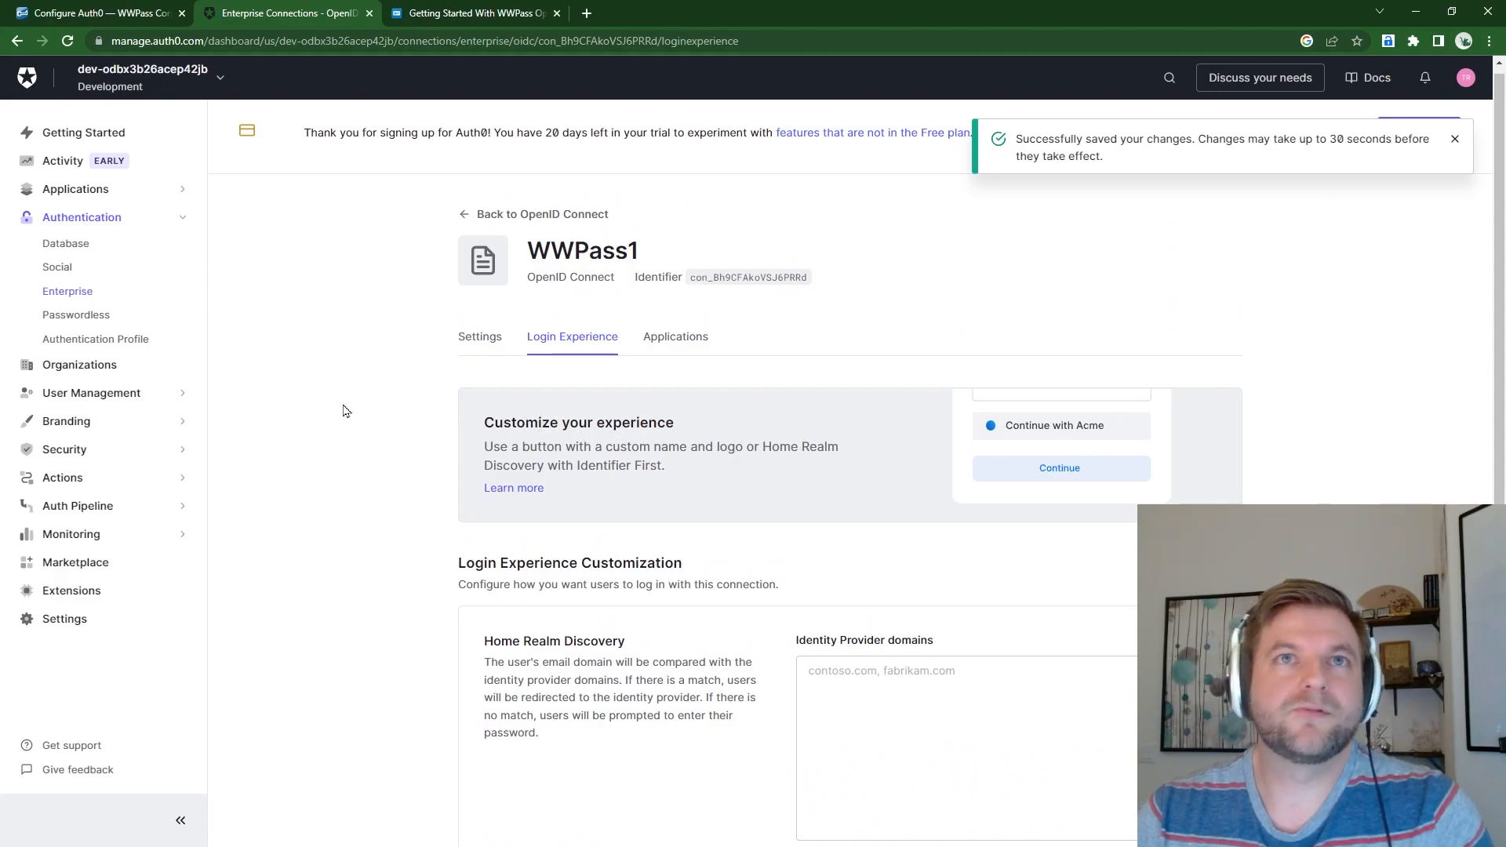
pyautogui.click(672, 339)
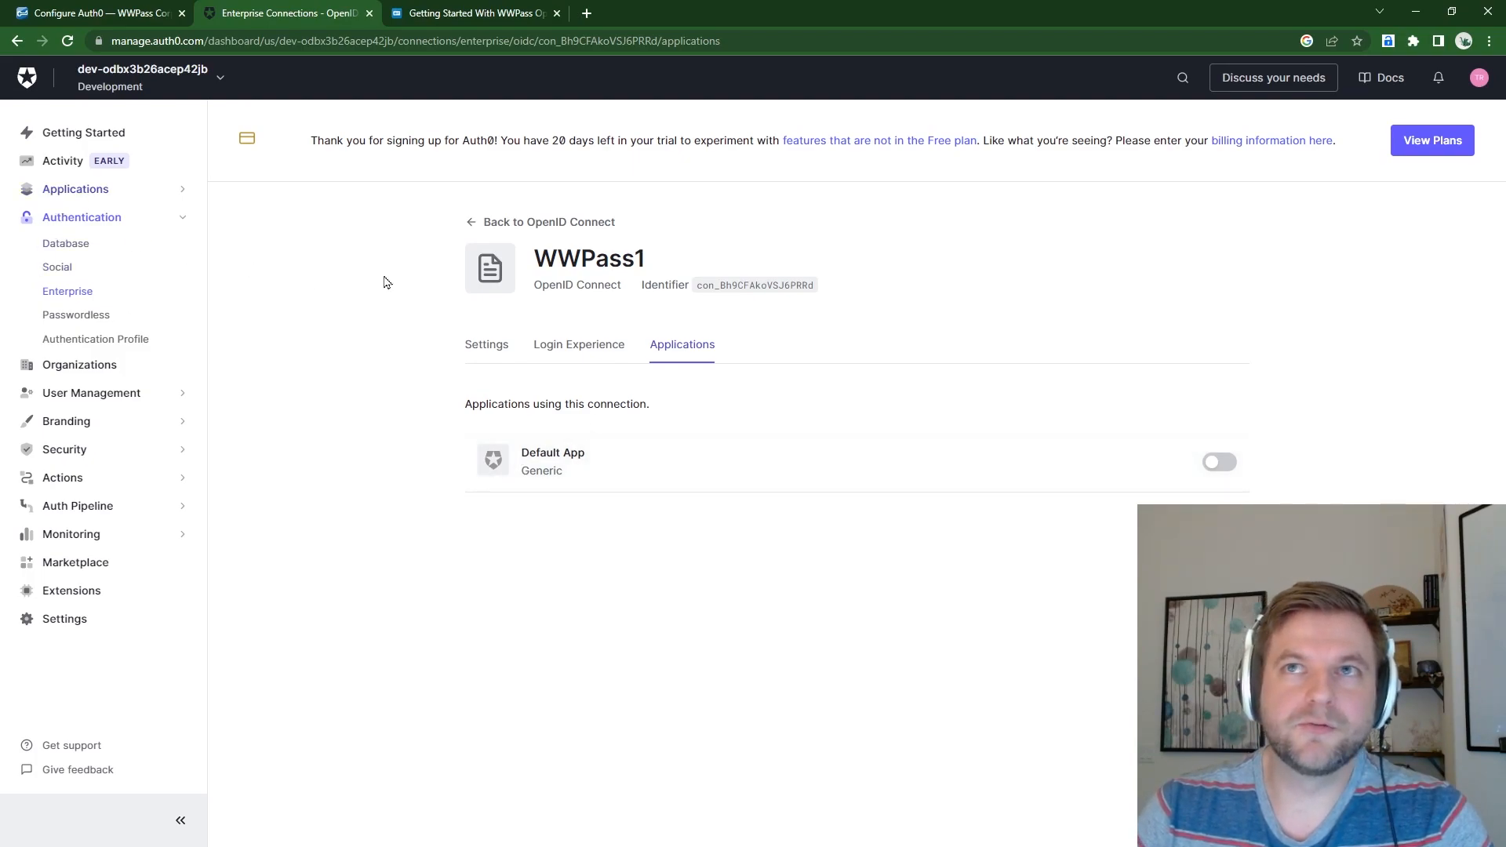
# Open the Default App from the tenant's application list and look through its settings
pyautogui.click(90, 190)
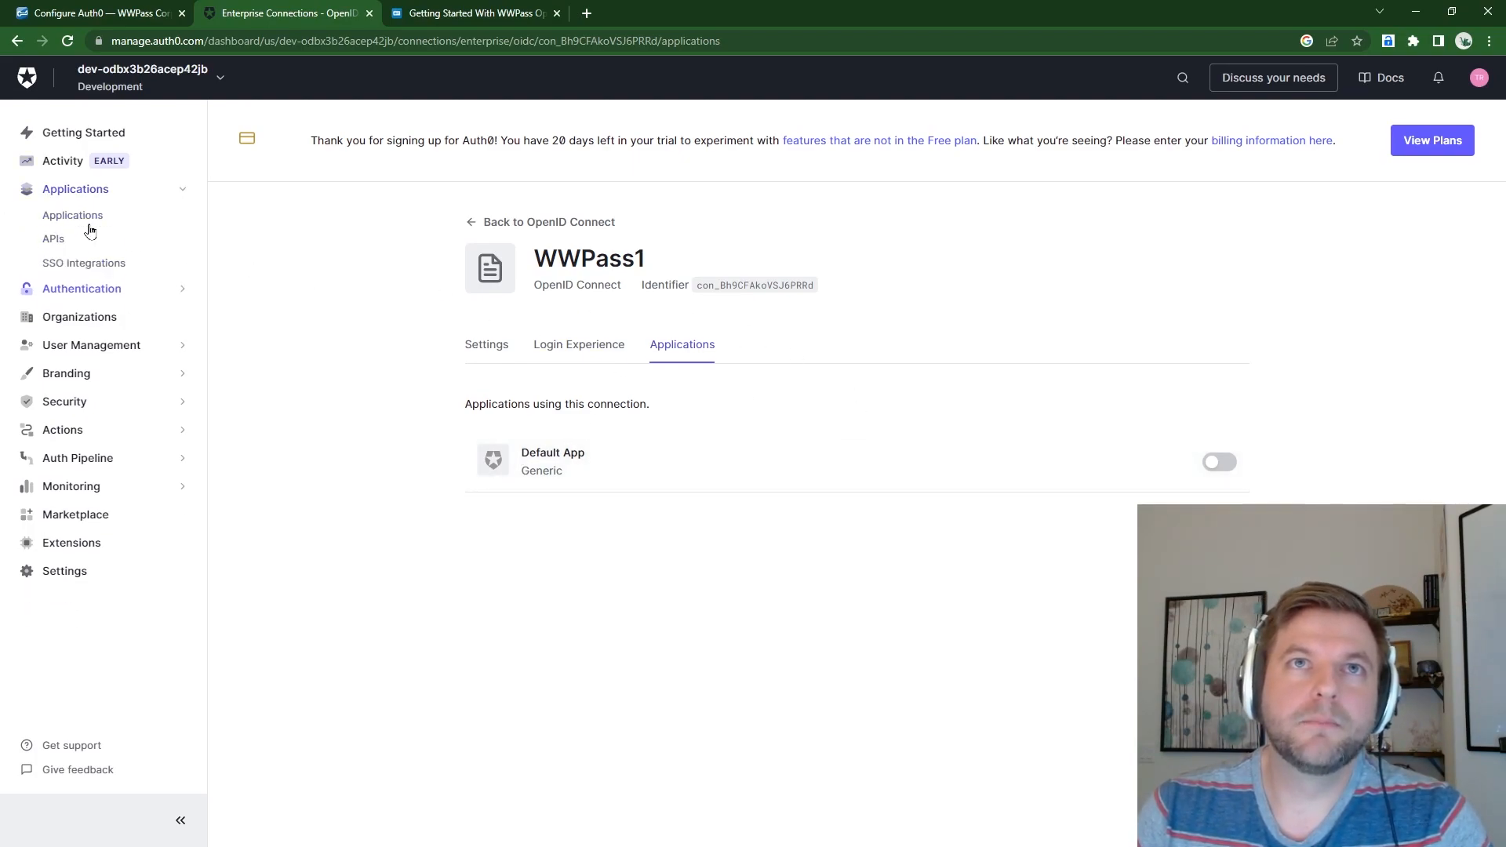
pyautogui.click(73, 216)
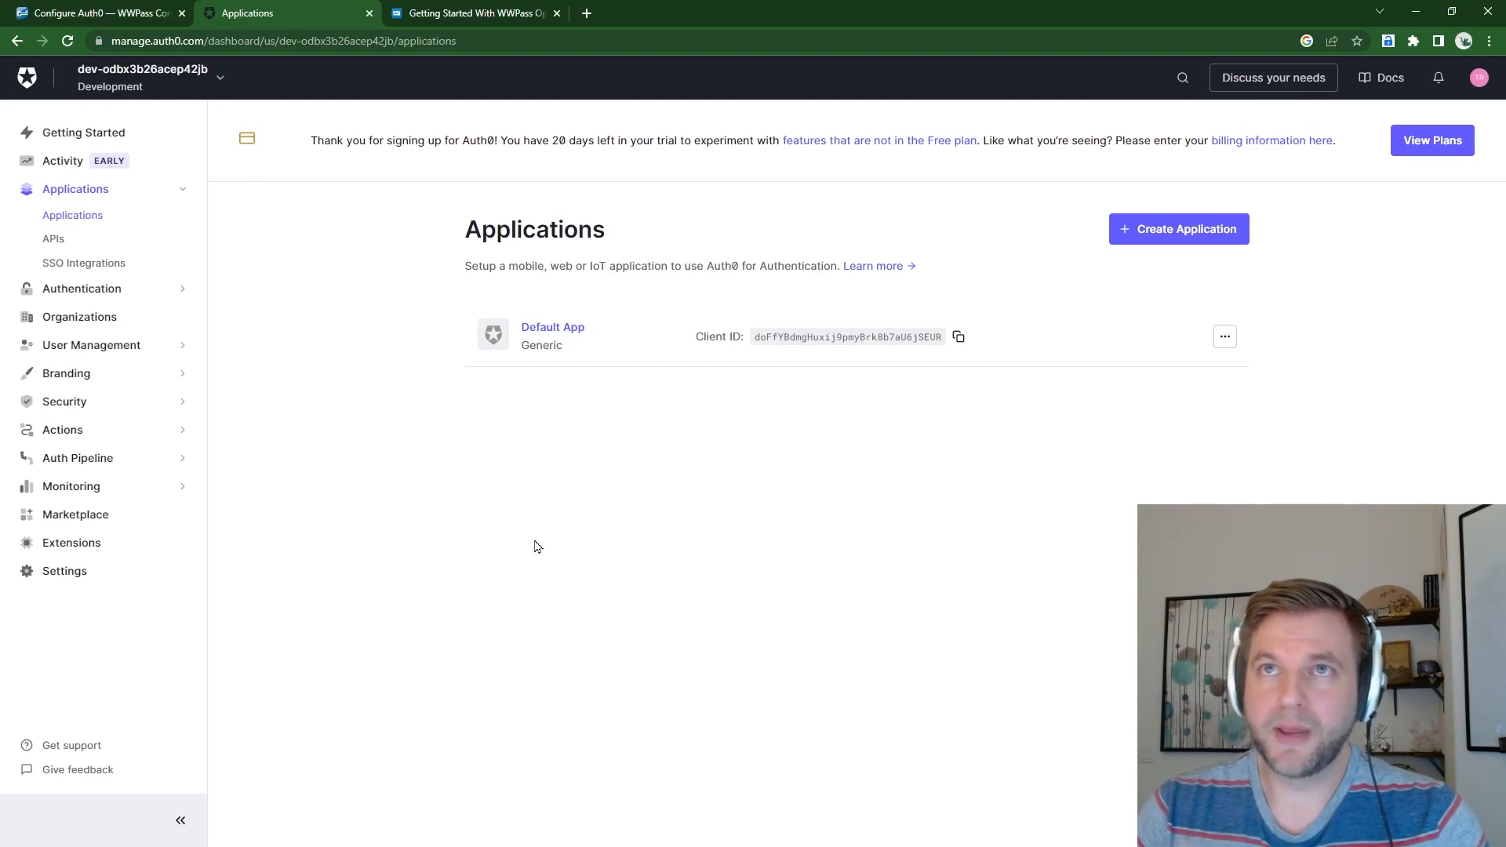
pyautogui.click(1225, 337)
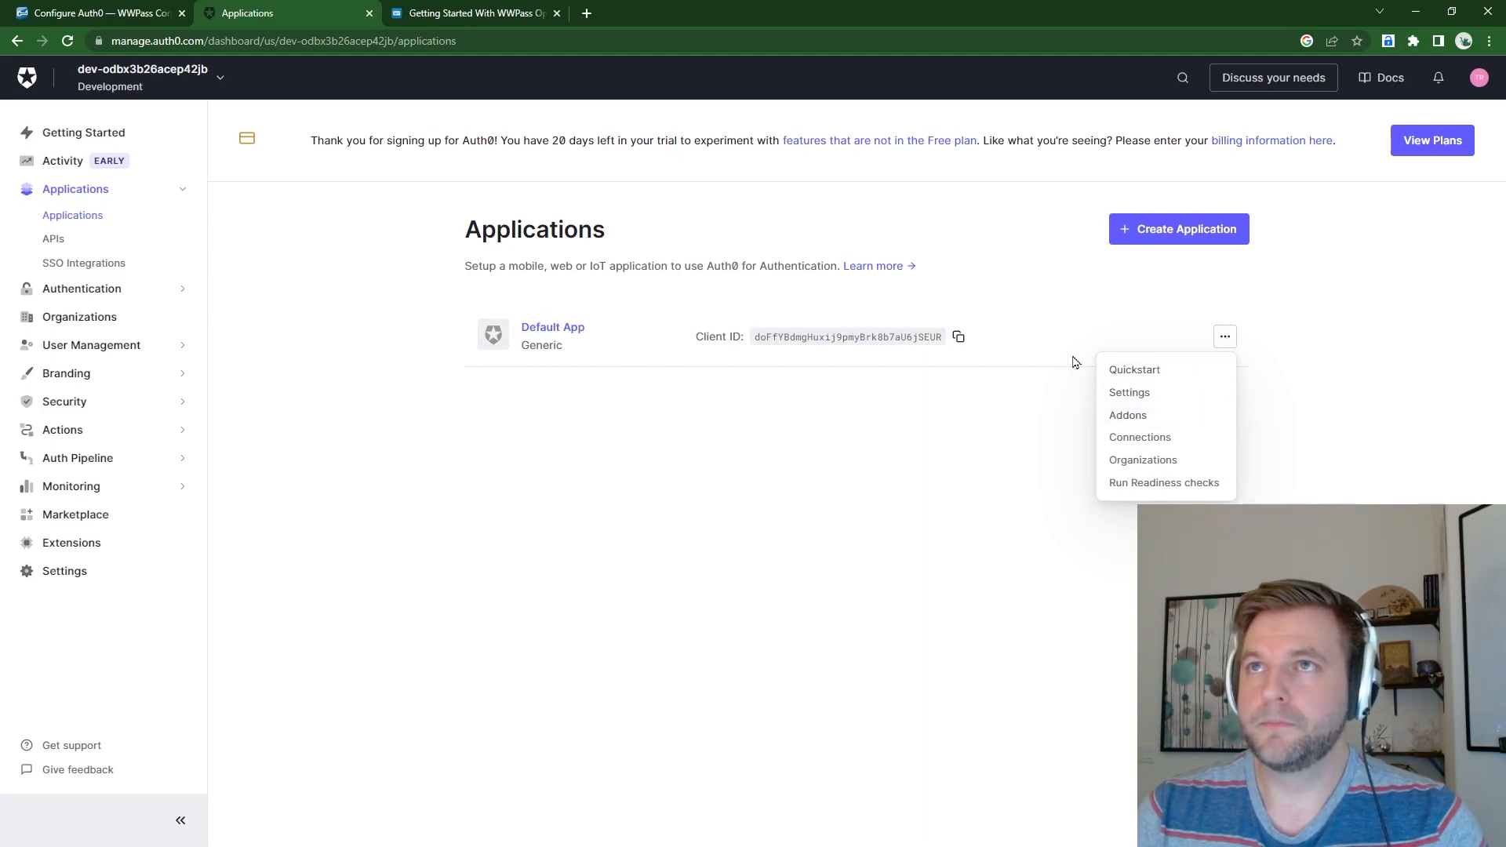
pyautogui.click(1044, 355)
pyautogui.click(572, 326)
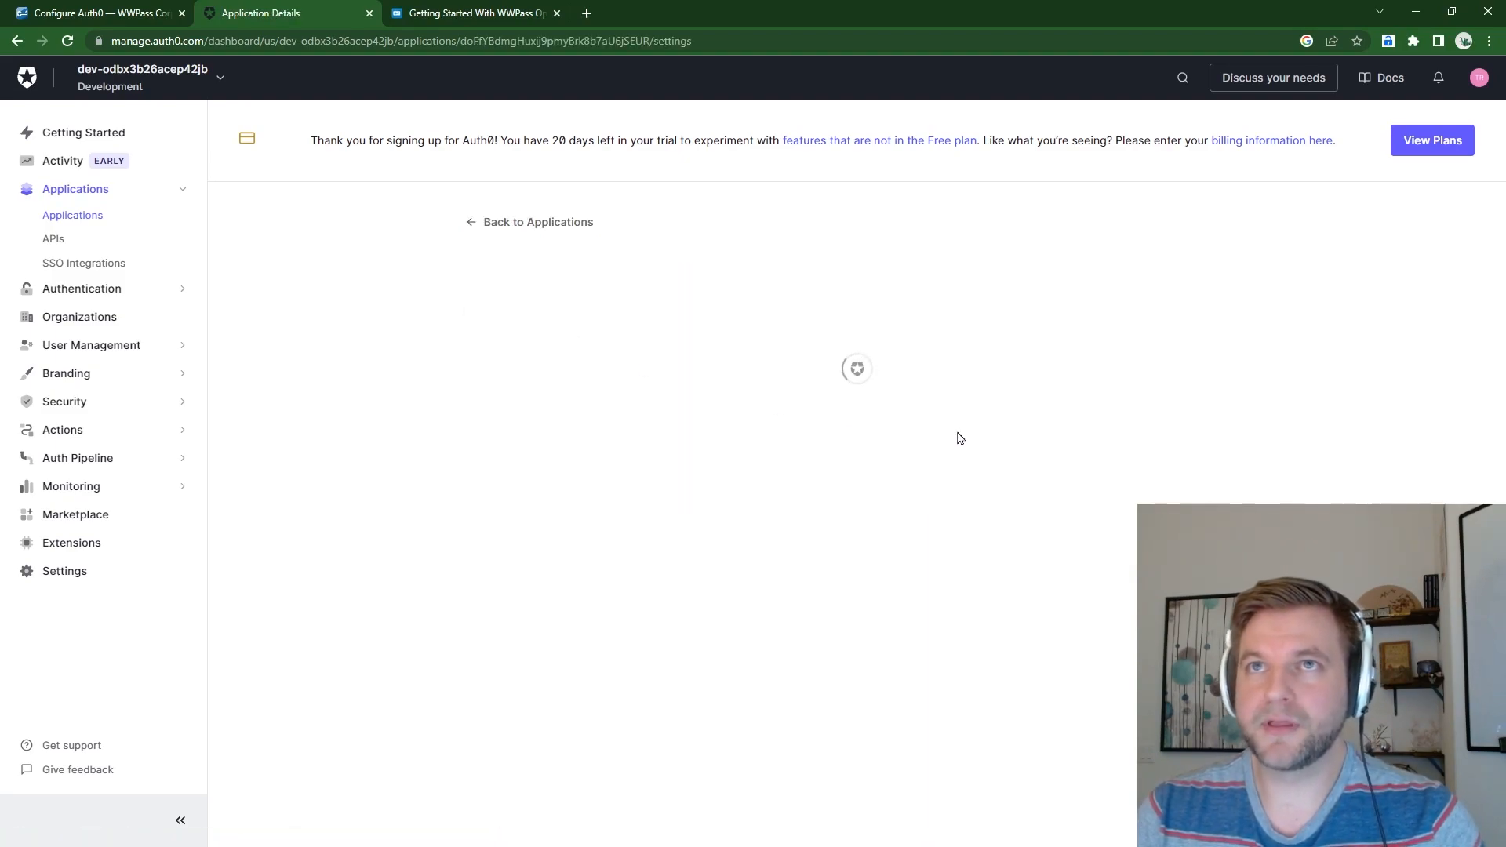
pyautogui.scroll(-5, 741, 451)
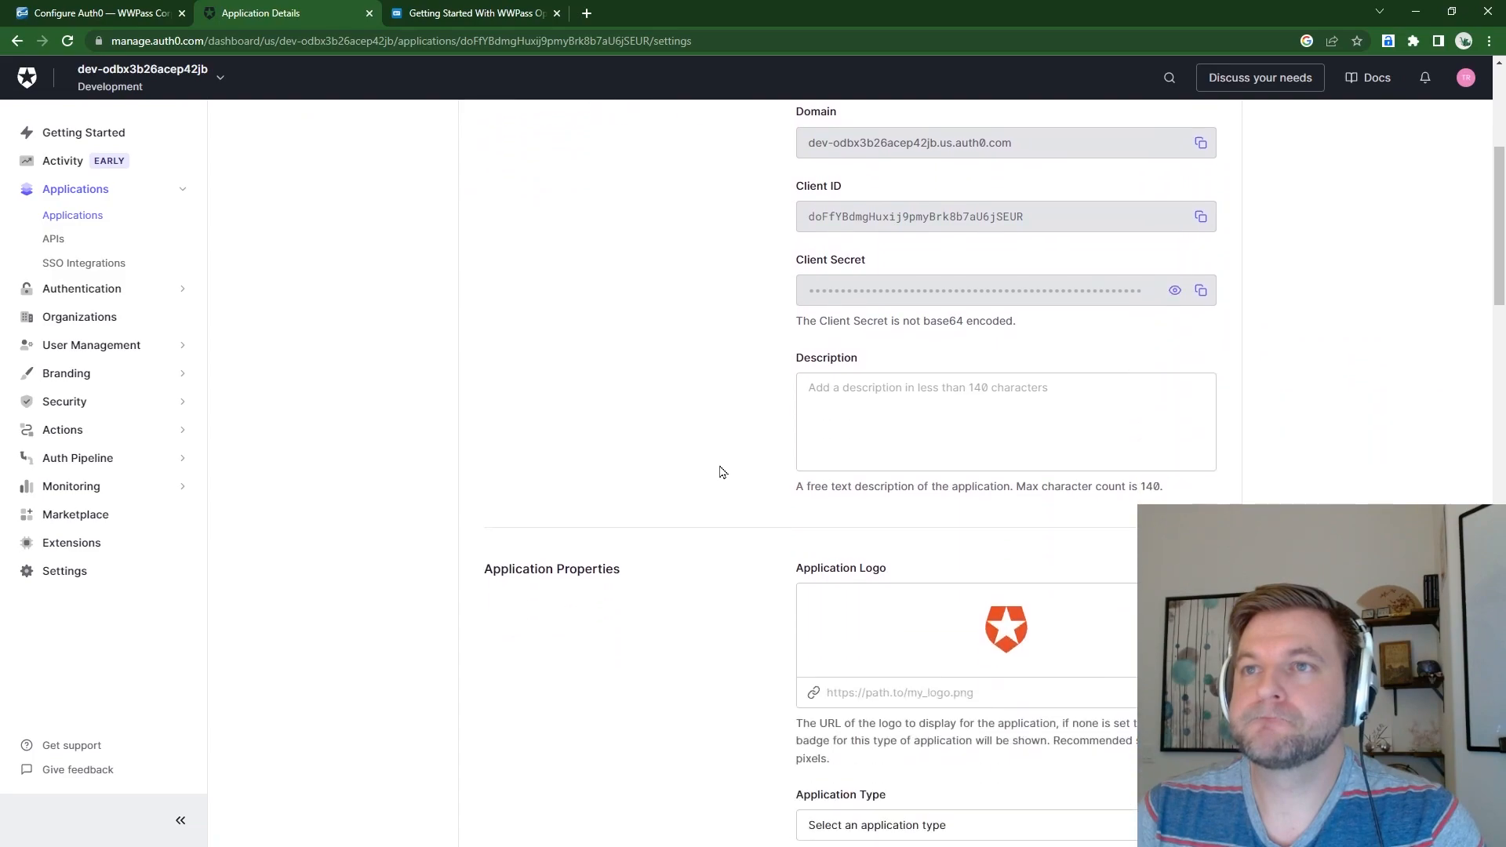
pyautogui.scroll(-5, 752, 462)
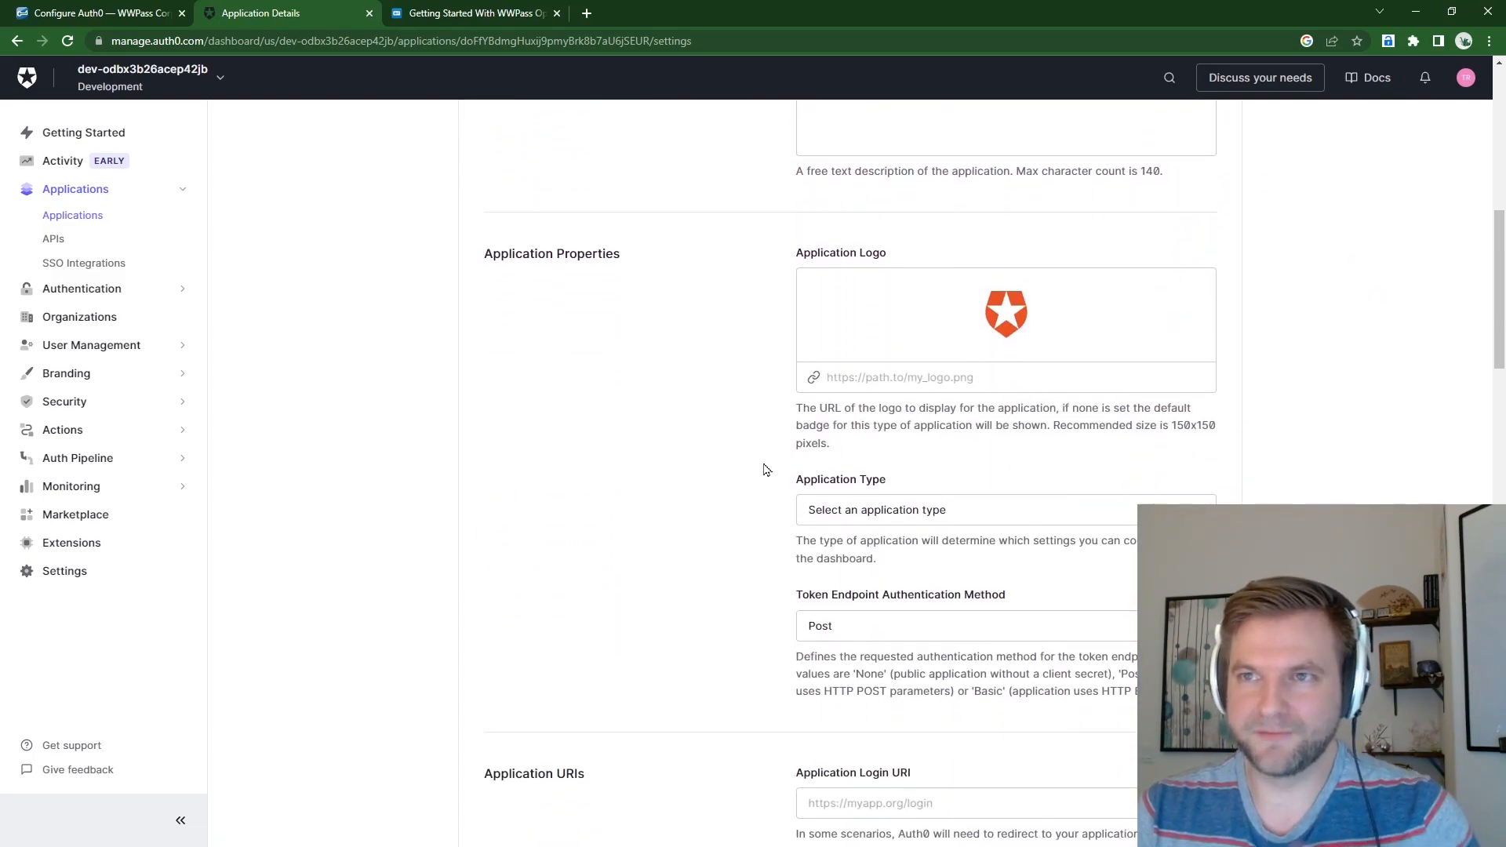
pyautogui.scroll(-4, 772, 486)
pyautogui.scroll(14, 745, 423)
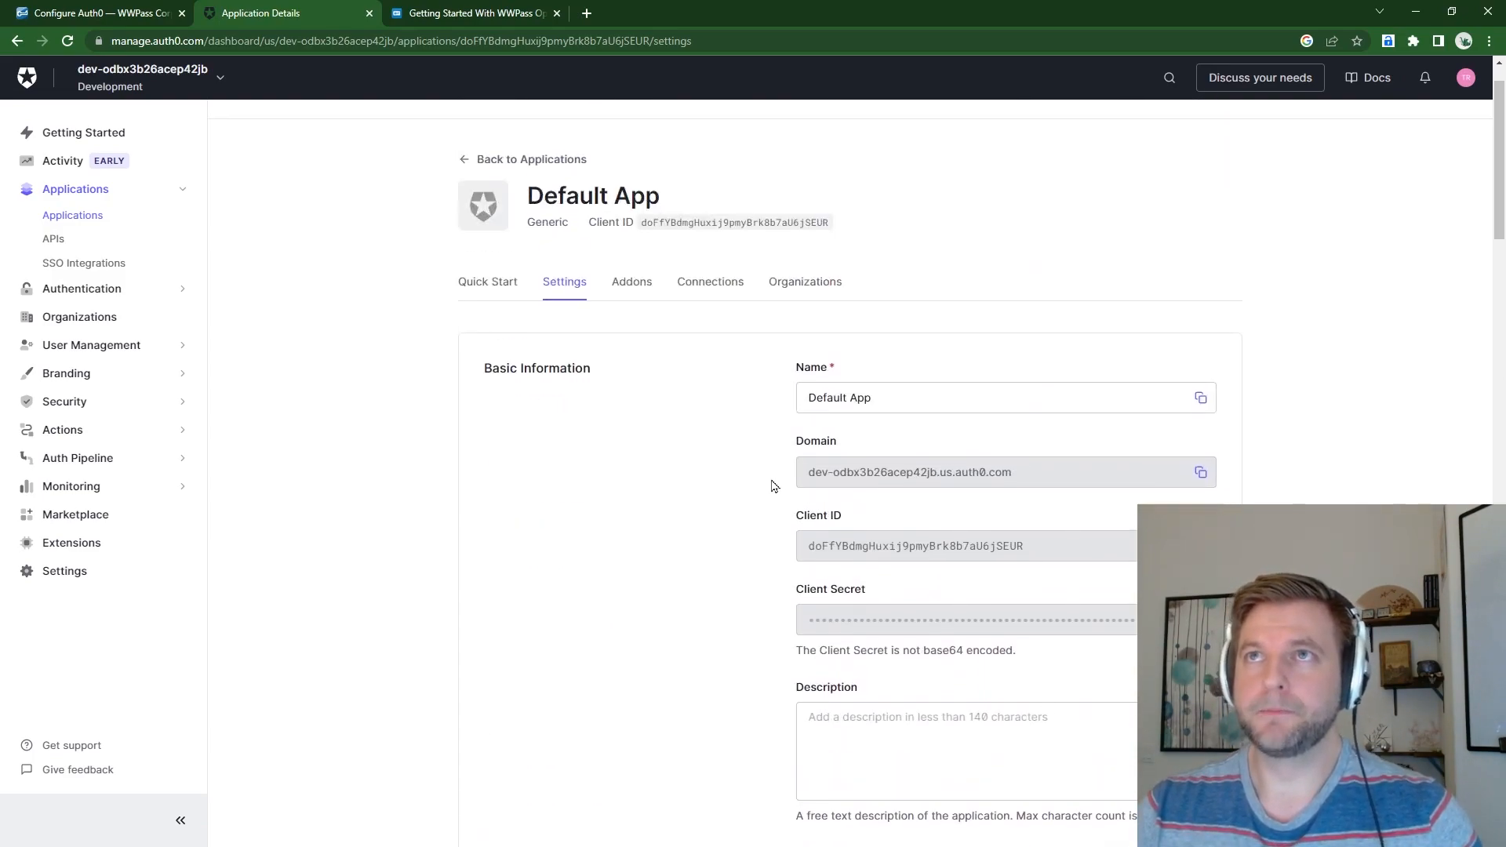
# Show the Default App's connections and examine the database, social and enterprise entries, including WWPass and WWPass1
pyautogui.click(710, 347)
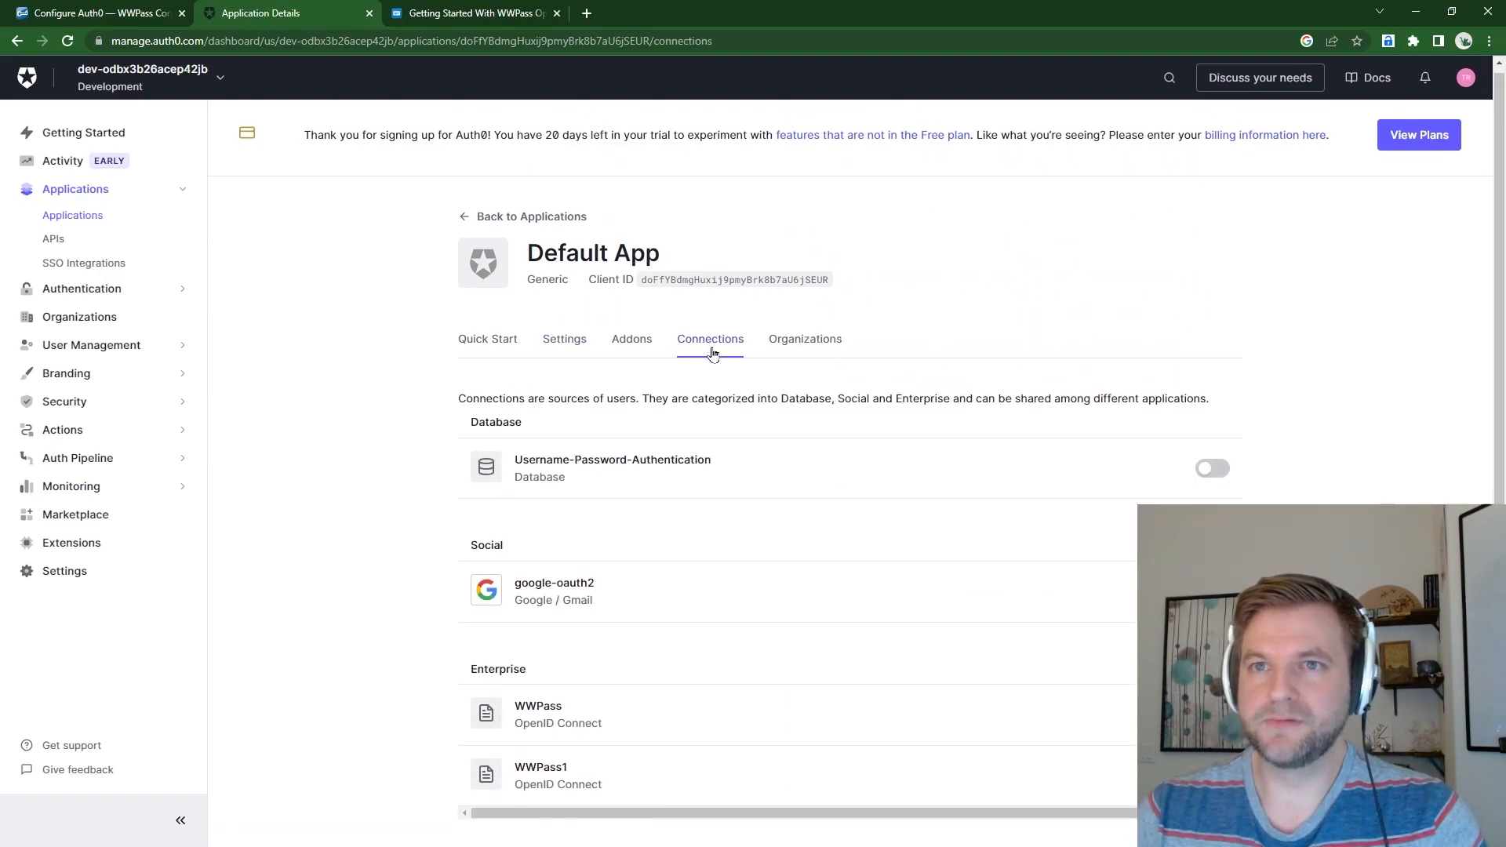
pyautogui.scroll(-1, 710, 352)
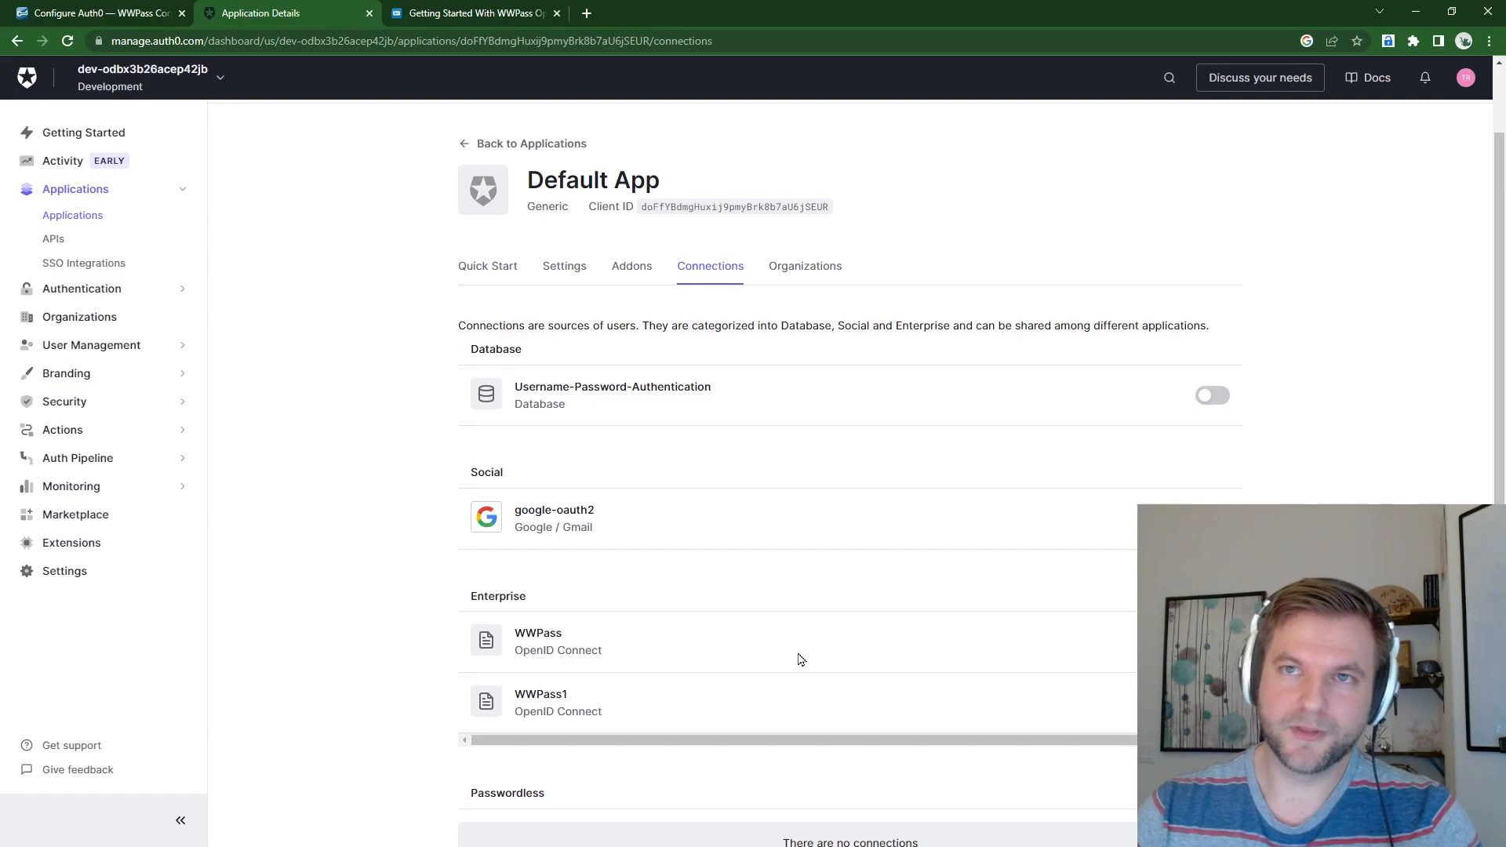
pyautogui.scroll(-1, 576, 705)
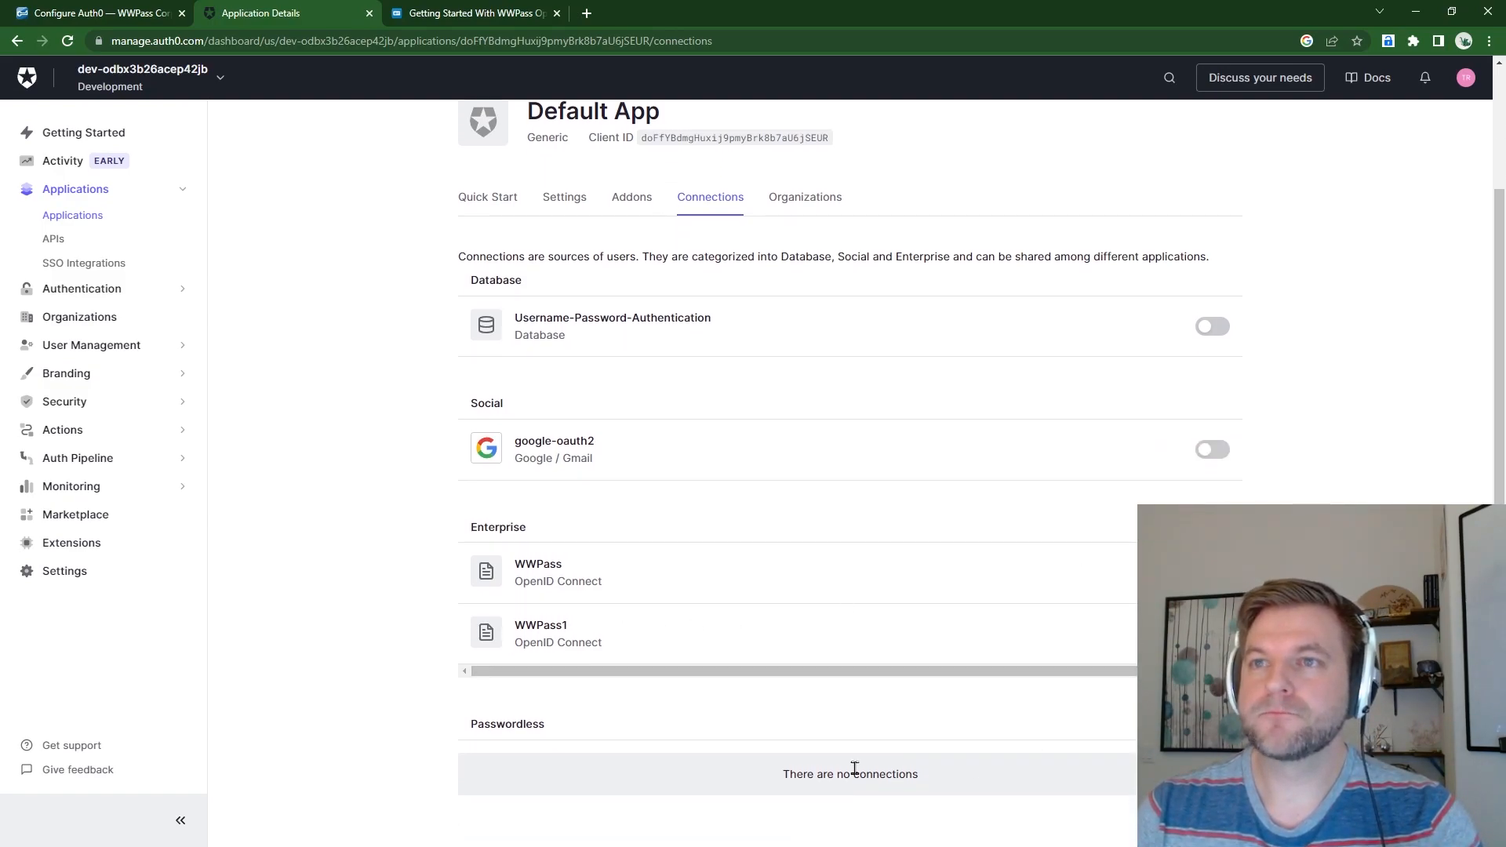
pyautogui.scroll(1, 739, 622)
pyautogui.scroll(-1, 740, 622)
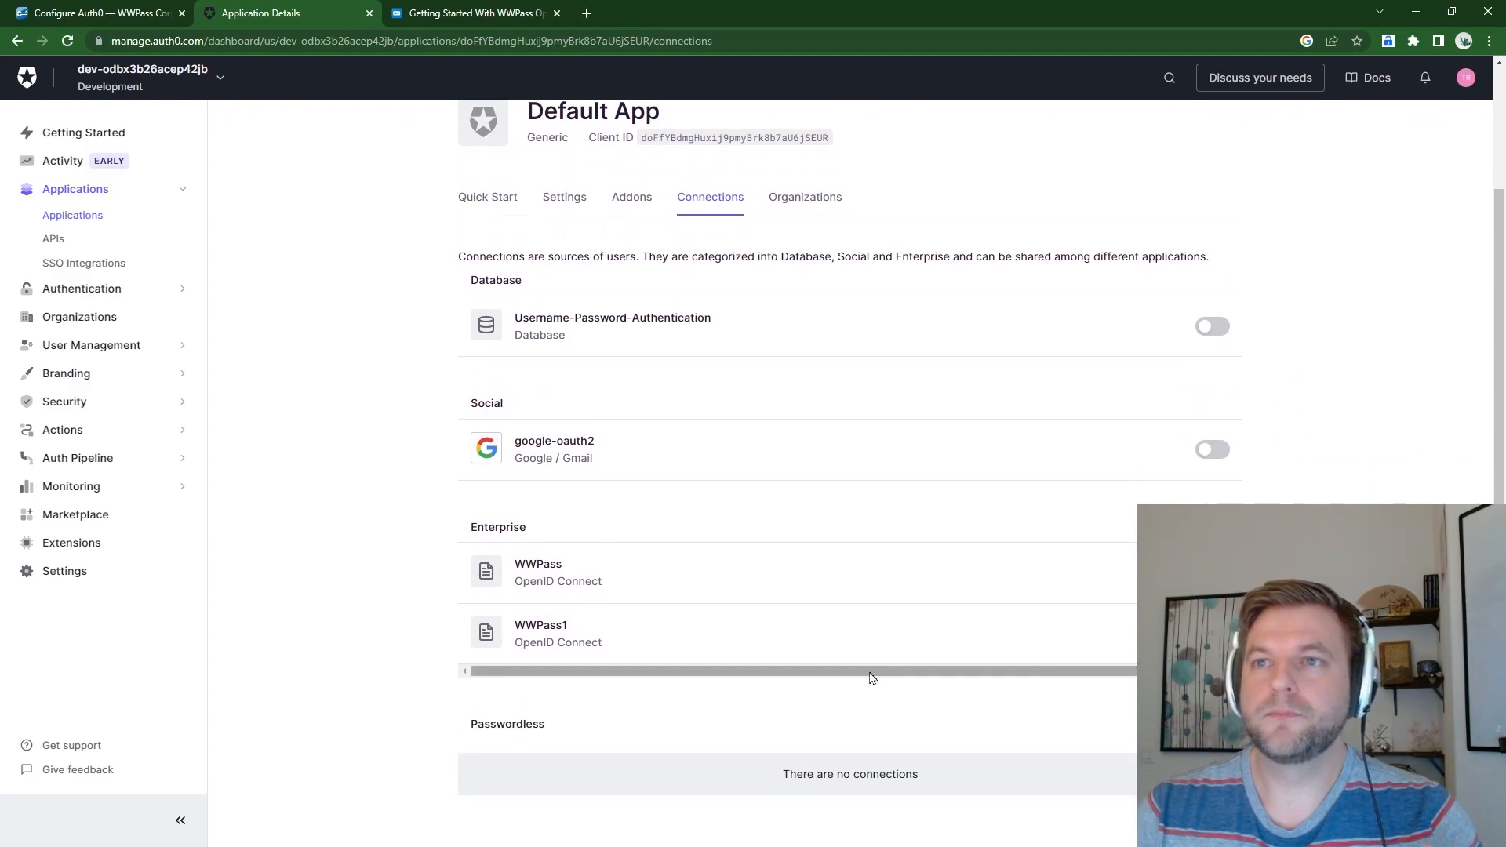
pyautogui.scroll(1, 895, 709)
pyautogui.scroll(1, 893, 707)
pyautogui.scroll(-1, 883, 704)
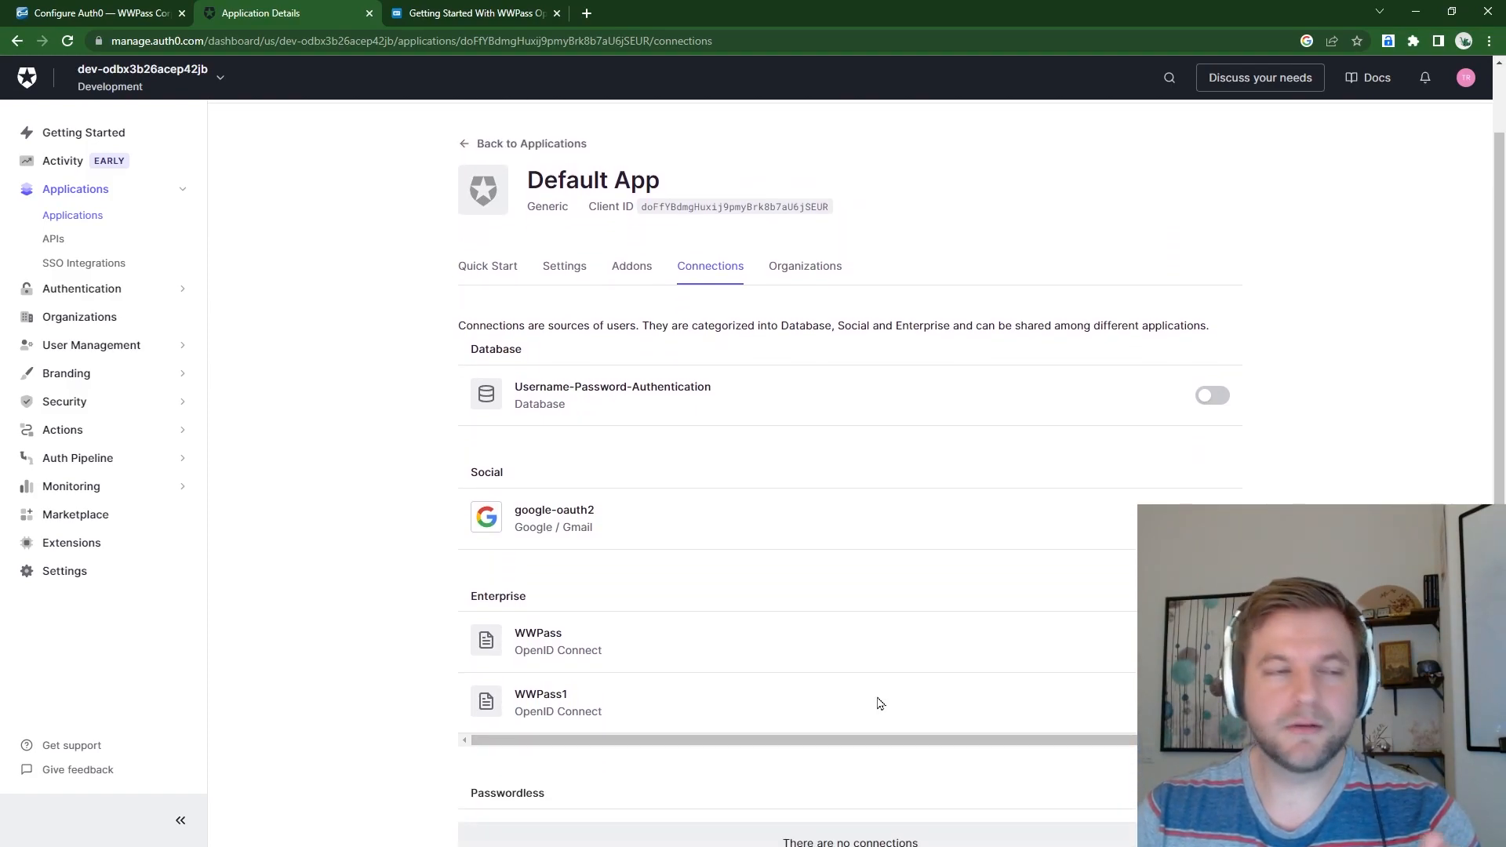